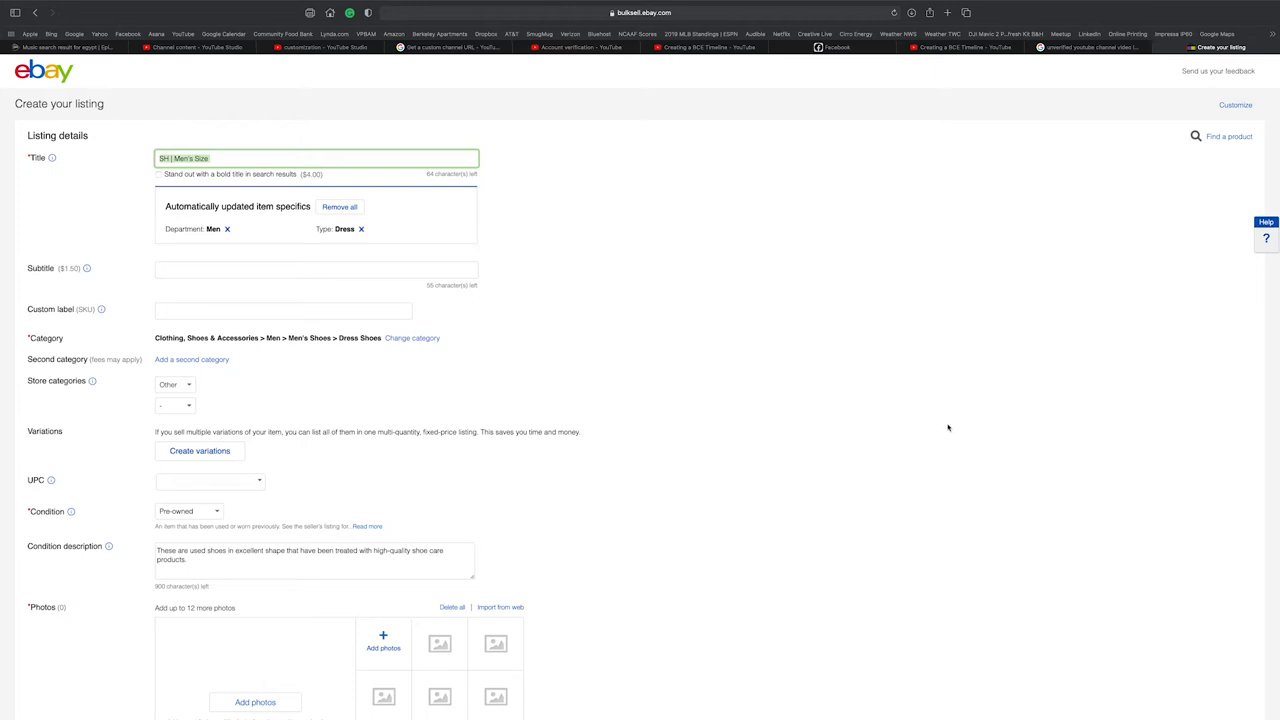
- Look over the new listing form from the title down to the fees
{"action": "scroll", "coordinate": [950, 430], "scroll_direction": "down", "scroll_amount": 2}
{"action": "scroll", "coordinate": [948, 429], "scroll_direction": "down", "scroll_amount": 8}
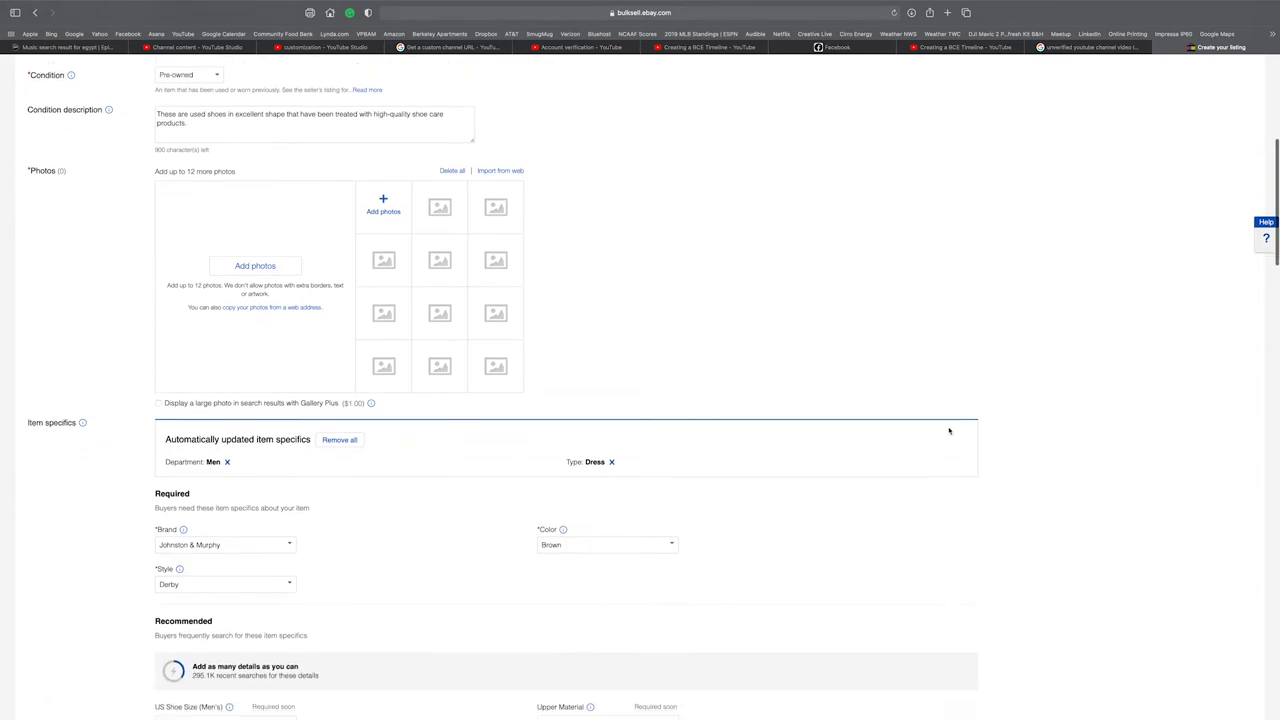
{"action": "scroll", "coordinate": [949, 430], "scroll_direction": "down", "scroll_amount": 1}
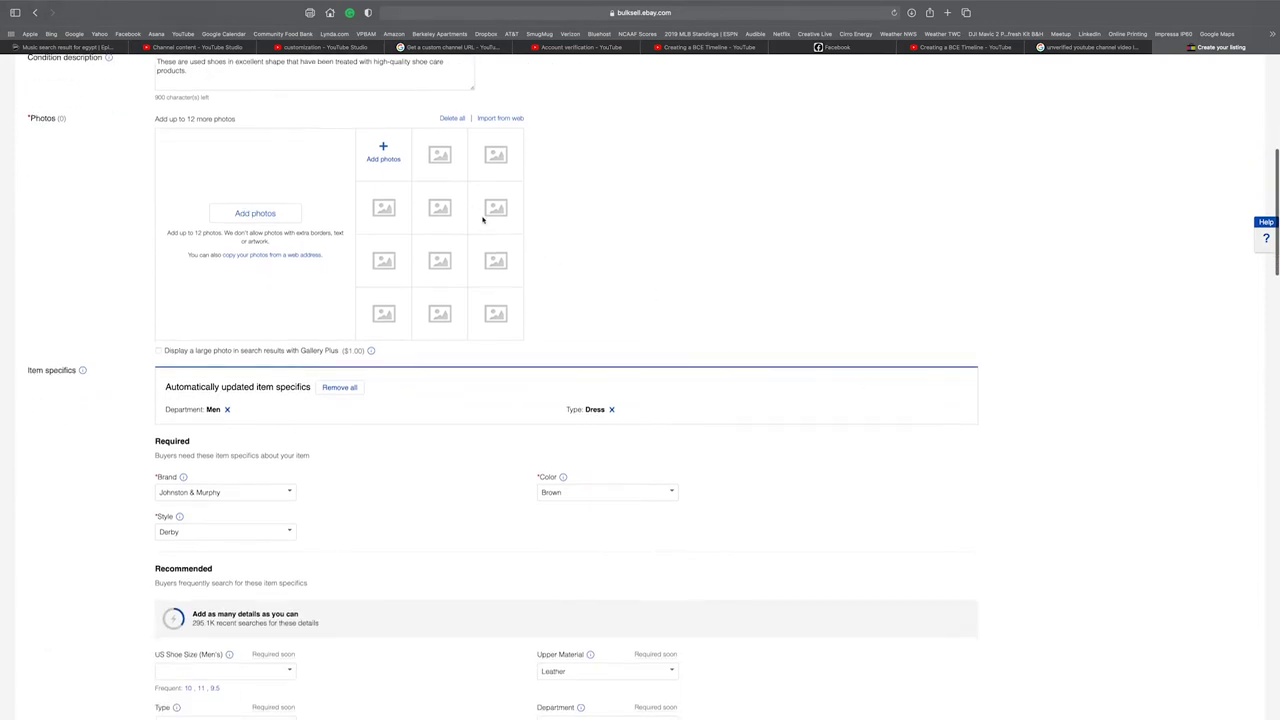
{"action": "scroll", "coordinate": [486, 222], "scroll_direction": "down", "scroll_amount": 20}
{"action": "scroll", "coordinate": [486, 222], "scroll_direction": "down", "scroll_amount": 10}
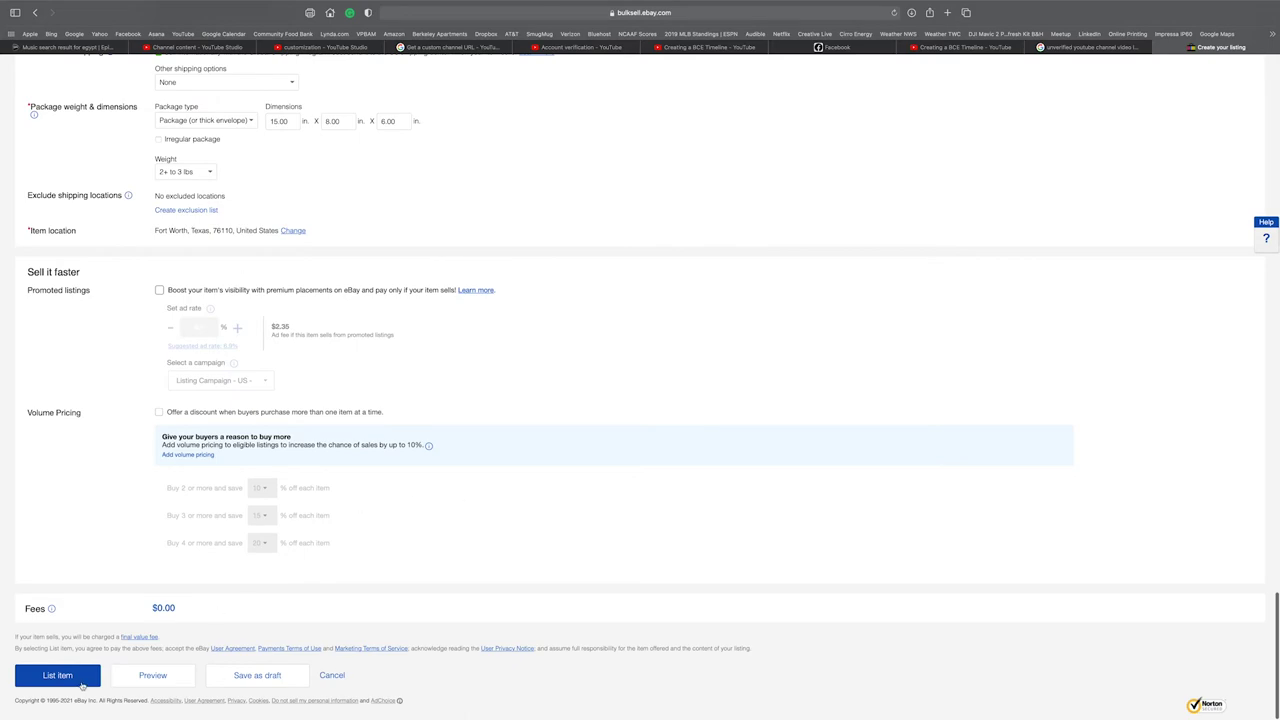
{"action": "scroll", "coordinate": [469, 494], "scroll_direction": "up", "scroll_amount": 20}
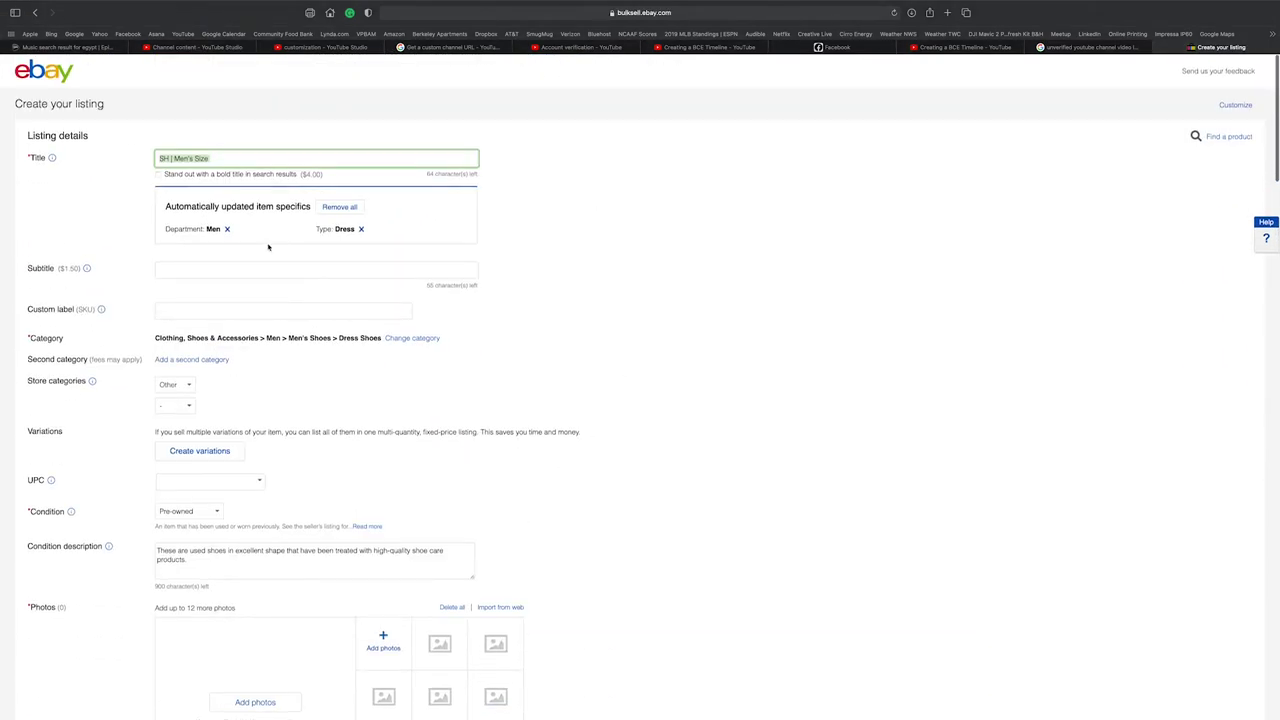
- Replace the listing title with "ALLEN EDMONDS 10.5C McTavish"
{"action": "left_click", "coordinate": [237, 153]}
{"action": "left_click_drag", "start_coordinate": [237, 153], "coordinate": [146, 161]}
{"action": "type", "text": "ALLEN EDMONDS"}
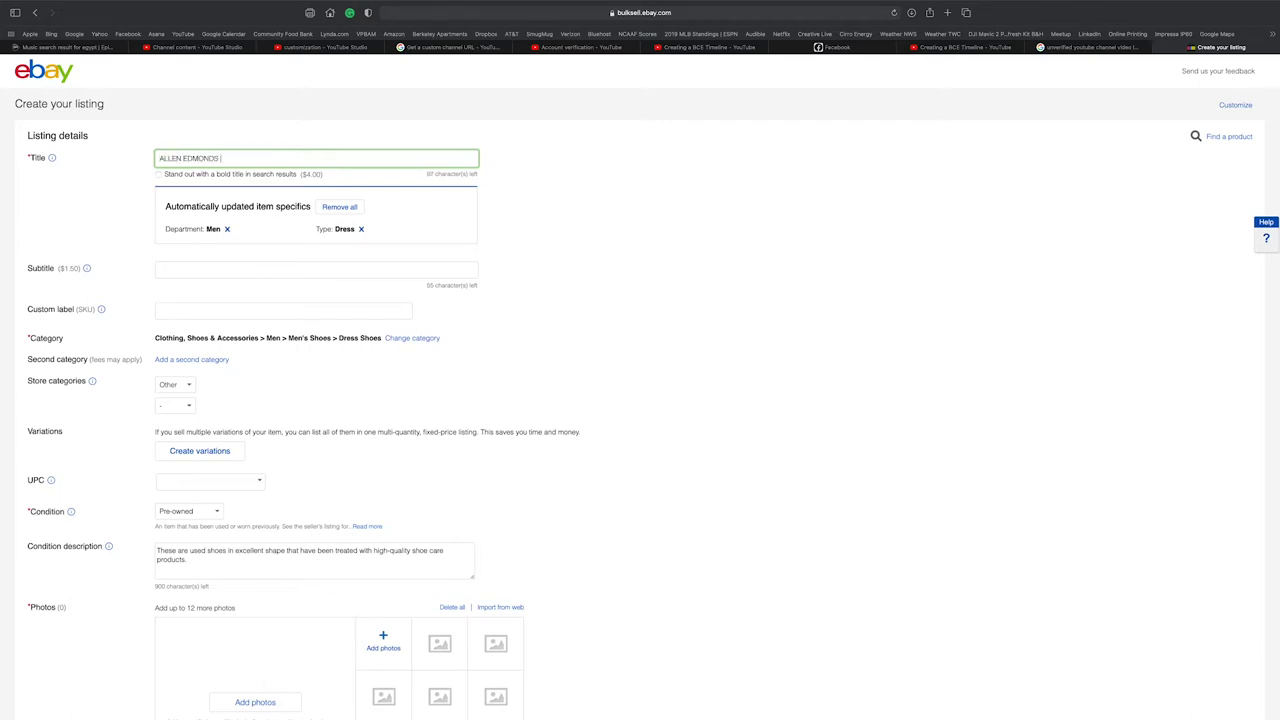
{"action": "type", "text": " 10.5C"}
{"action": "type", "text": "McTavish"}
- Set the listing's custom label (SKU) to 302
{"action": "scroll", "coordinate": [117, 243], "scroll_direction": "down", "scroll_amount": 2}
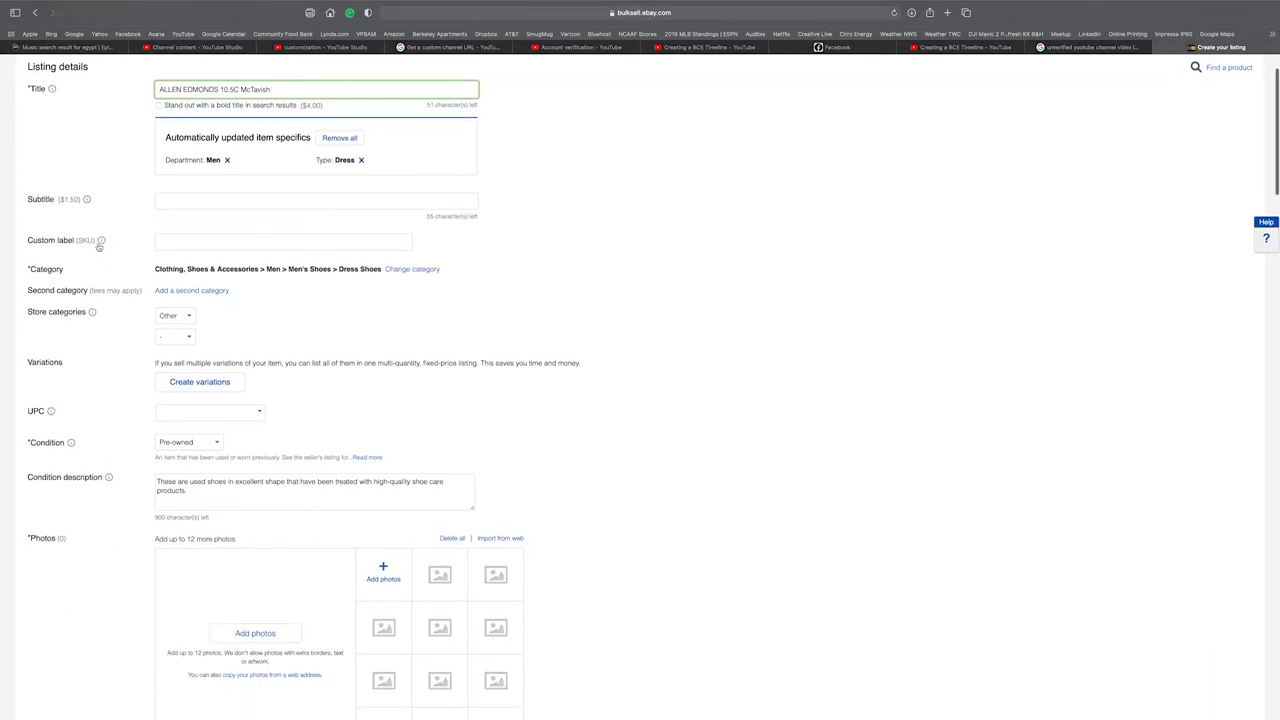
{"action": "left_click", "coordinate": [186, 244]}
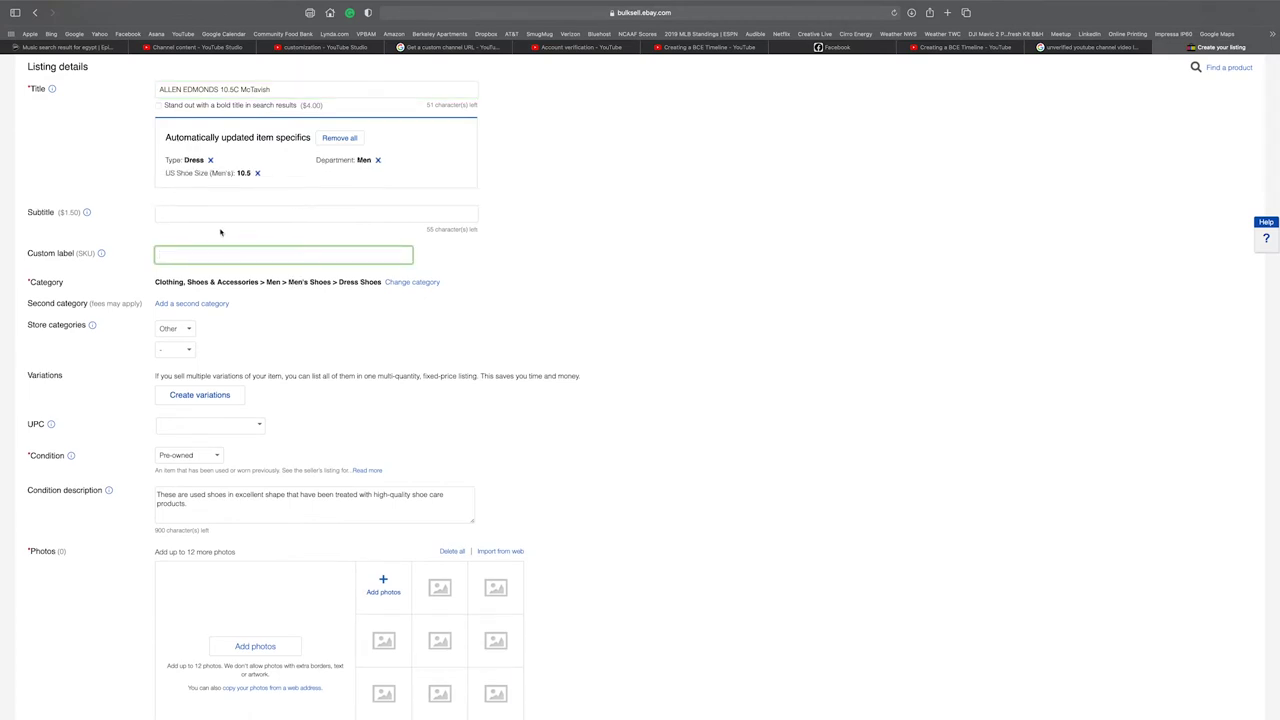
{"action": "type", "text": "302"}
{"action": "scroll", "coordinate": [194, 255], "scroll_direction": "up", "scroll_amount": 2}
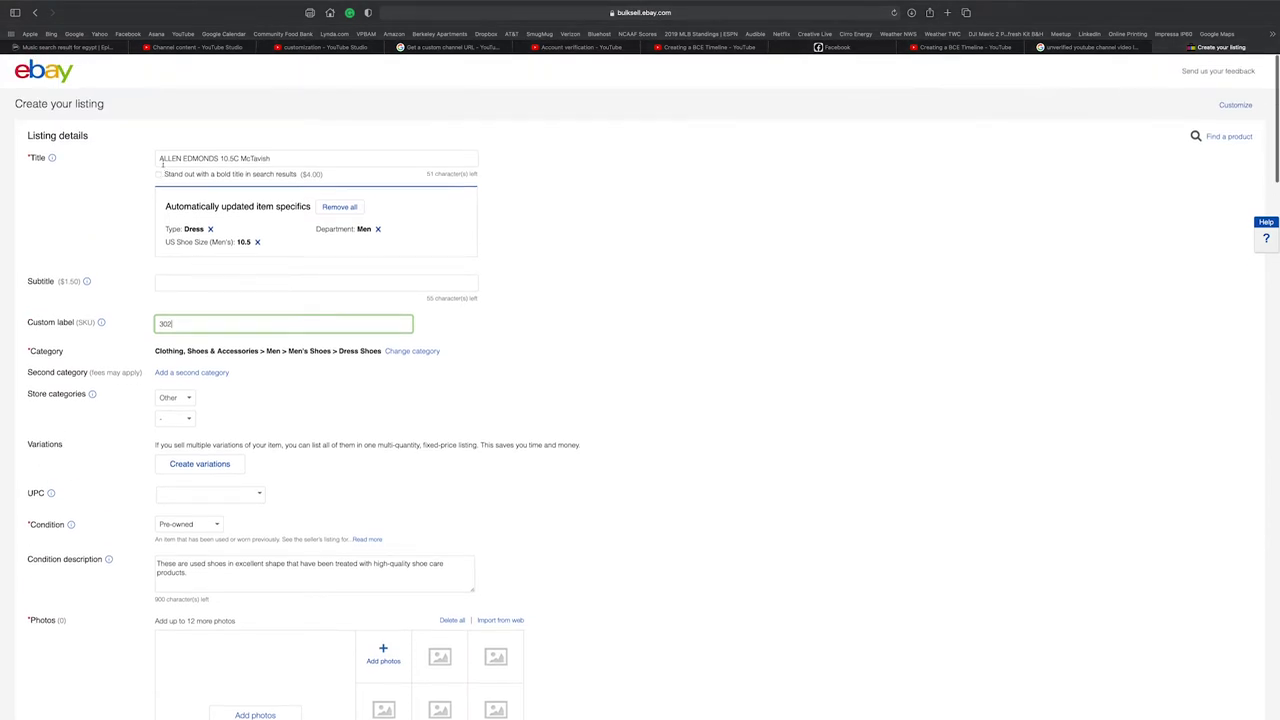
{"action": "left_click", "coordinate": [160, 160]}
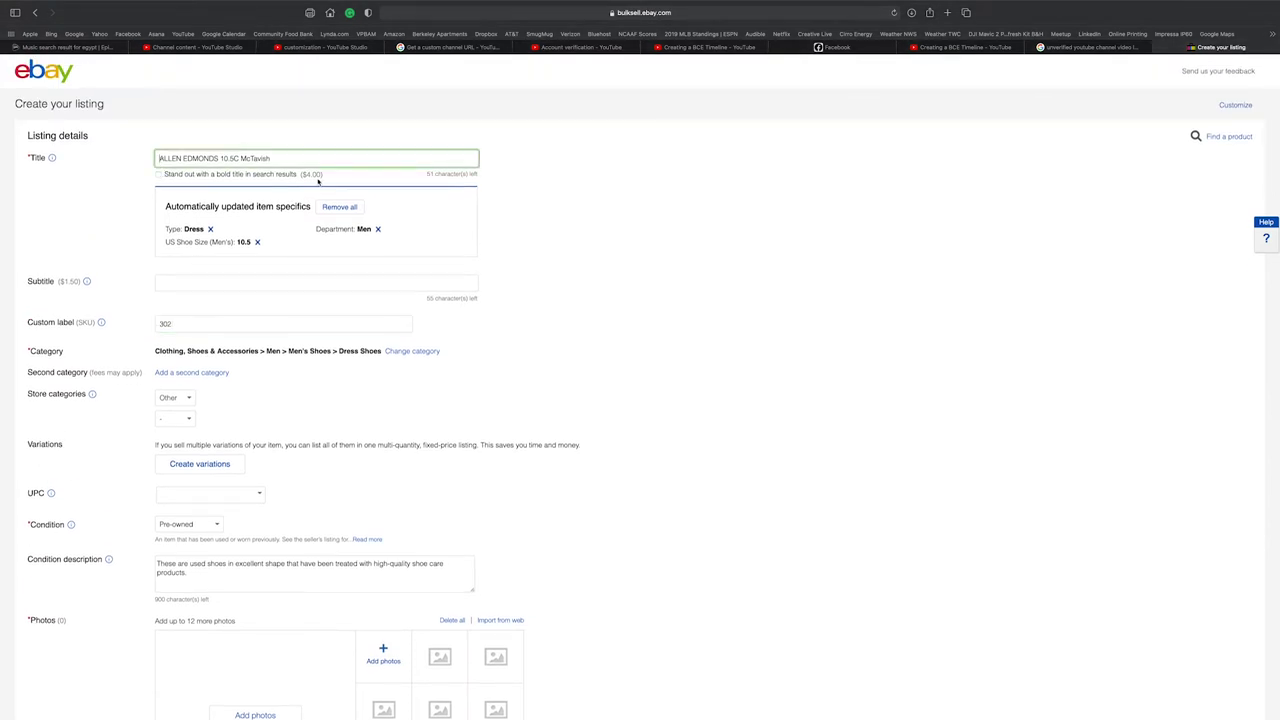
{"action": "type", "text": "SH302 |"}
{"action": "left_click_drag", "start_coordinate": [185, 158], "coordinate": [159, 158]}
{"action": "key", "text": "BackSpace"}
{"action": "left_click", "coordinate": [172, 326]}
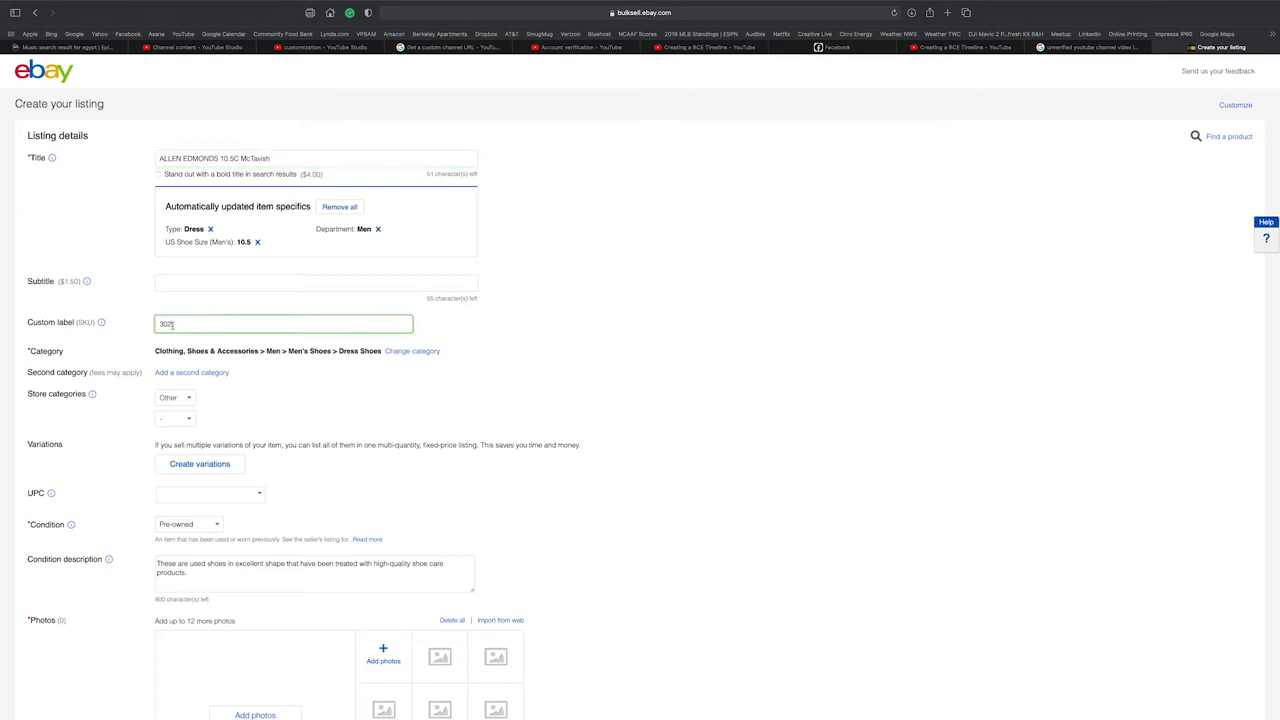
- Examine the condition, condition description, photos and required item specifics of the new listing
{"action": "scroll", "coordinate": [141, 332], "scroll_direction": "down", "scroll_amount": 2}
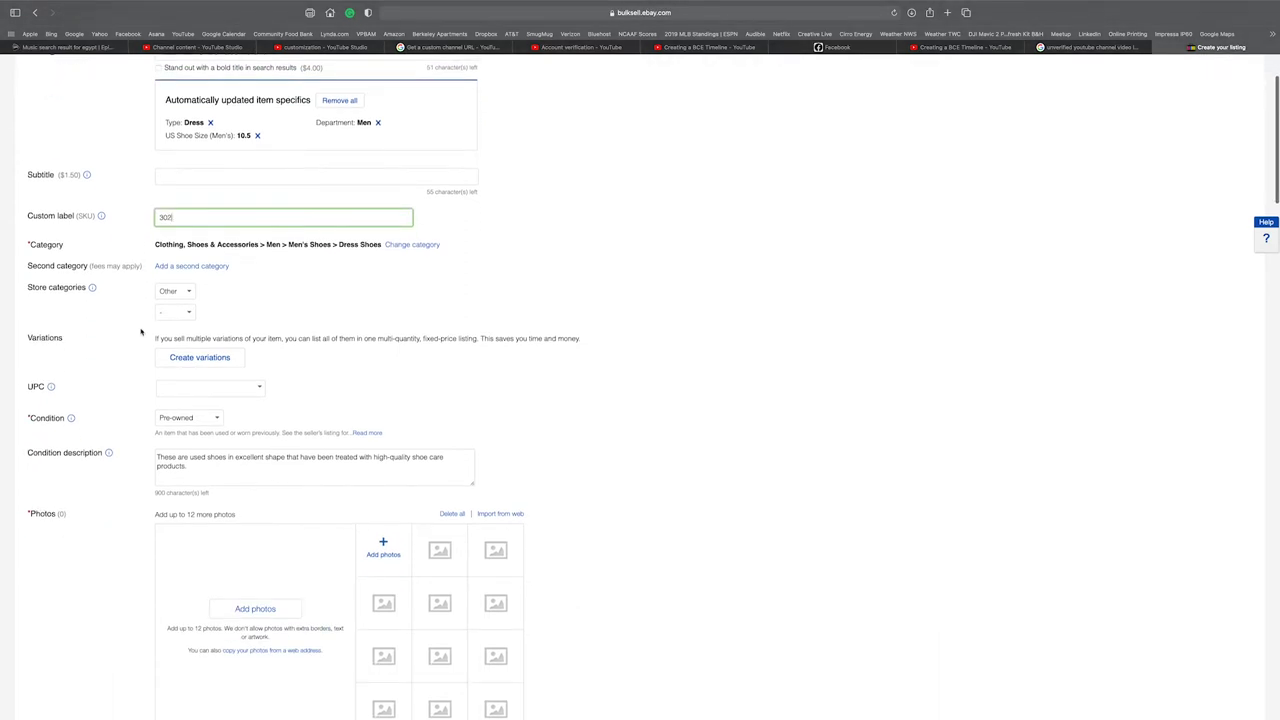
{"action": "scroll", "coordinate": [141, 332], "scroll_direction": "down", "scroll_amount": 3}
{"action": "scroll", "coordinate": [141, 332], "scroll_direction": "down", "scroll_amount": 1}
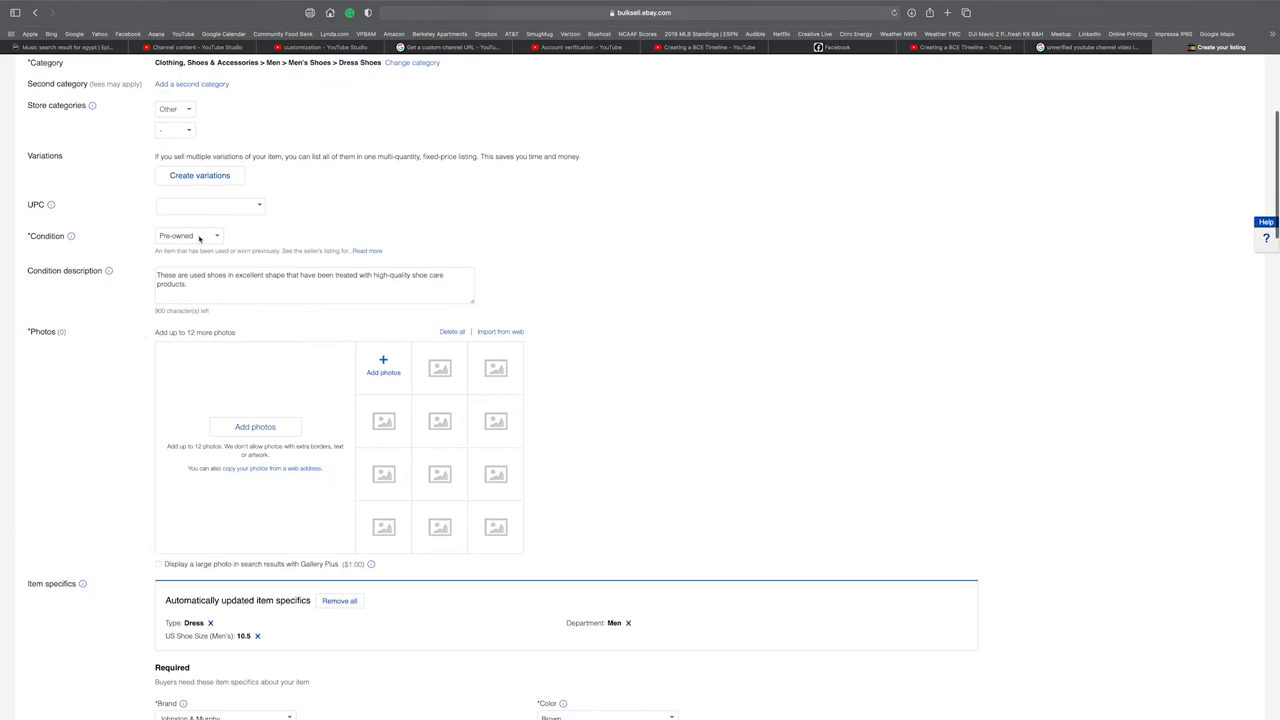
{"action": "left_click", "coordinate": [163, 284]}
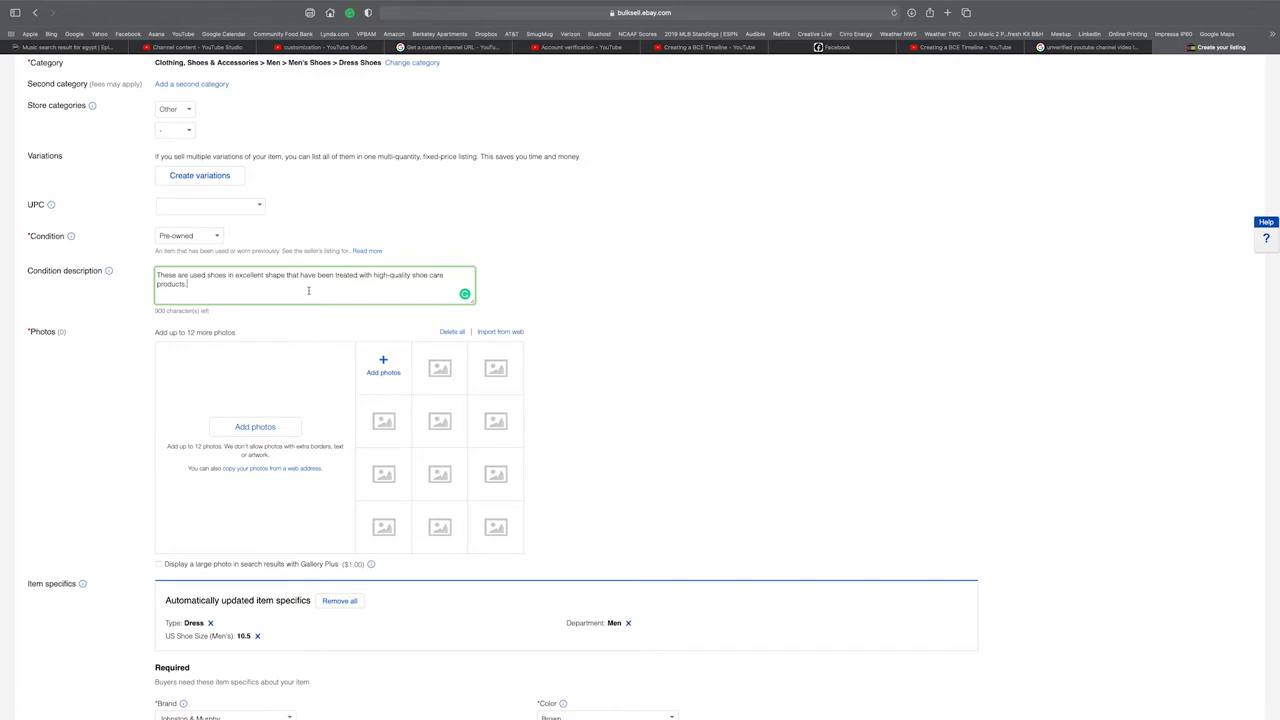
{"action": "scroll", "coordinate": [718, 294], "scroll_direction": "down", "scroll_amount": 5}
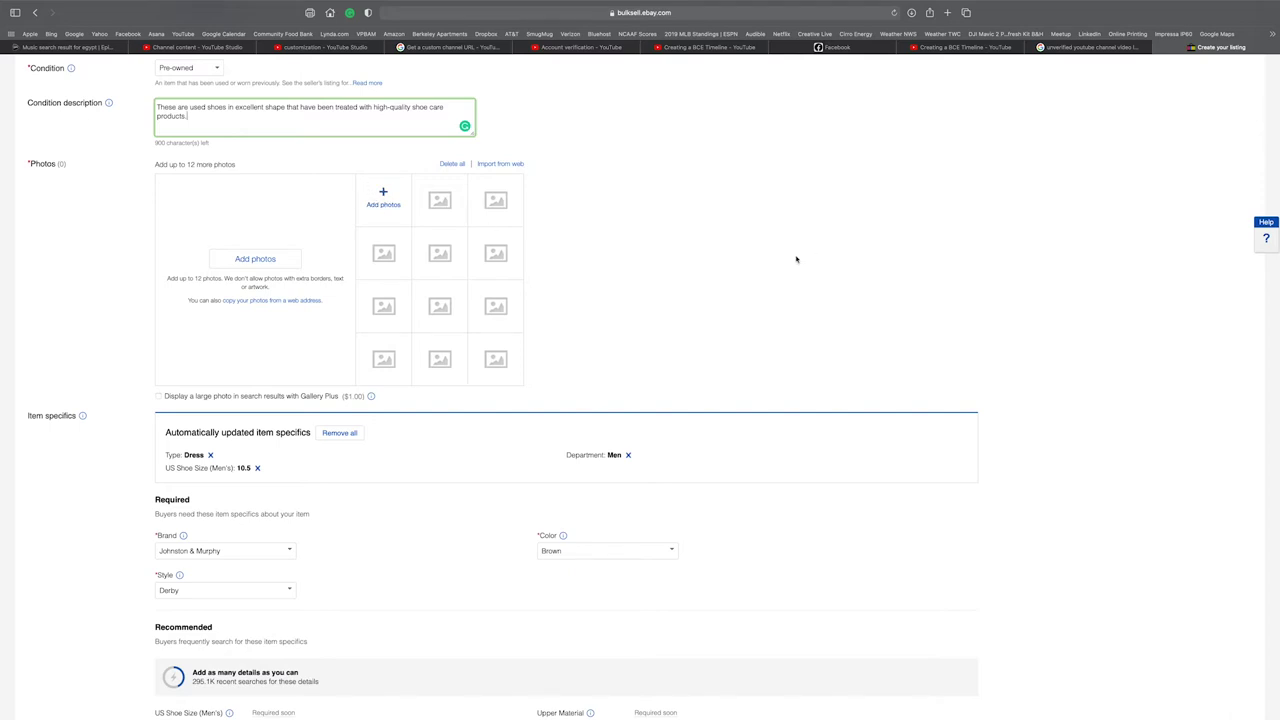
{"action": "scroll", "coordinate": [694, 266], "scroll_direction": "down", "scroll_amount": 2}
{"action": "scroll", "coordinate": [696, 268], "scroll_direction": "up", "scroll_amount": 4}
{"action": "scroll", "coordinate": [696, 268], "scroll_direction": "up", "scroll_amount": 8}
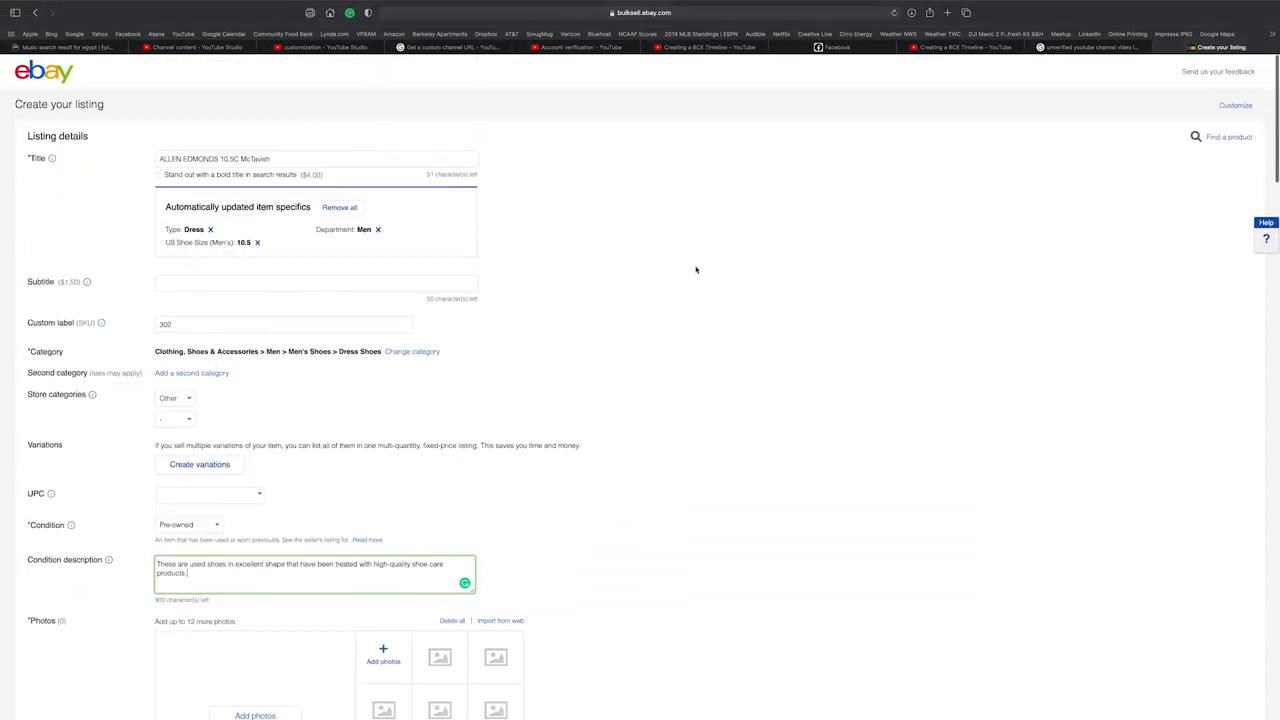
- Open the eBay home page in a new tab and go to the account's Selling overview
{"action": "right_click", "coordinate": [62, 74]}
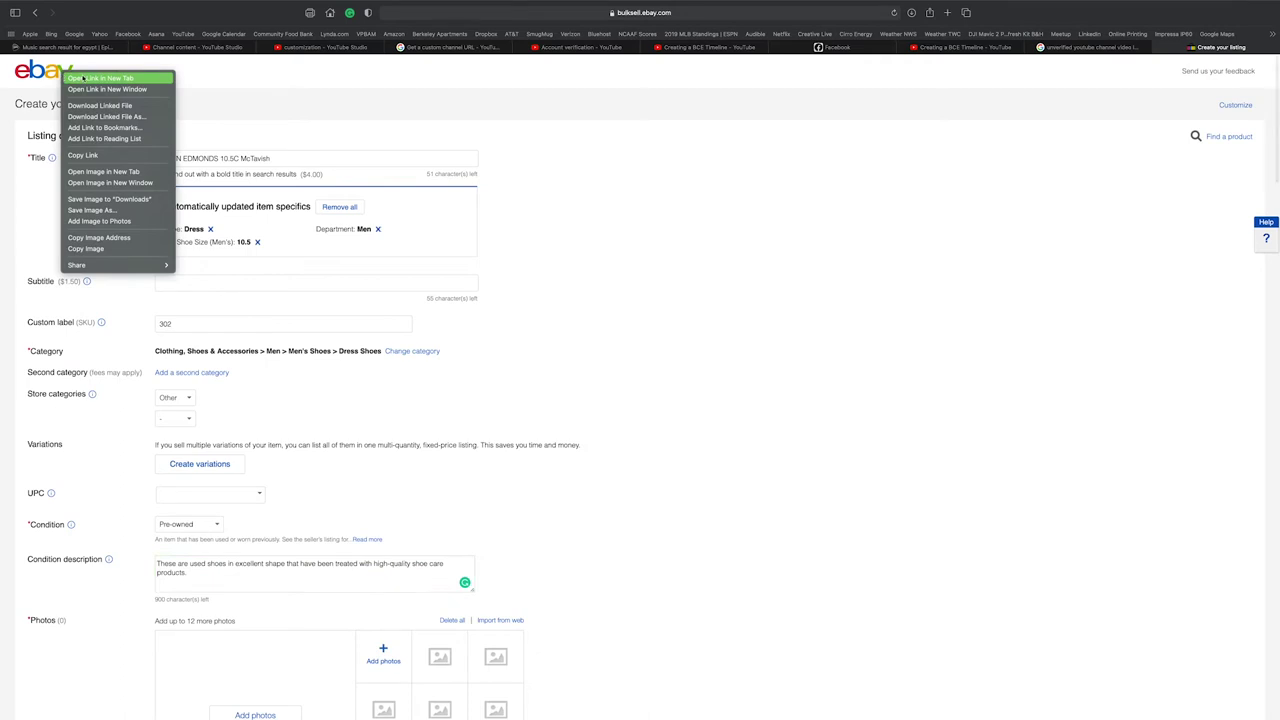
{"action": "left_click", "coordinate": [100, 78]}
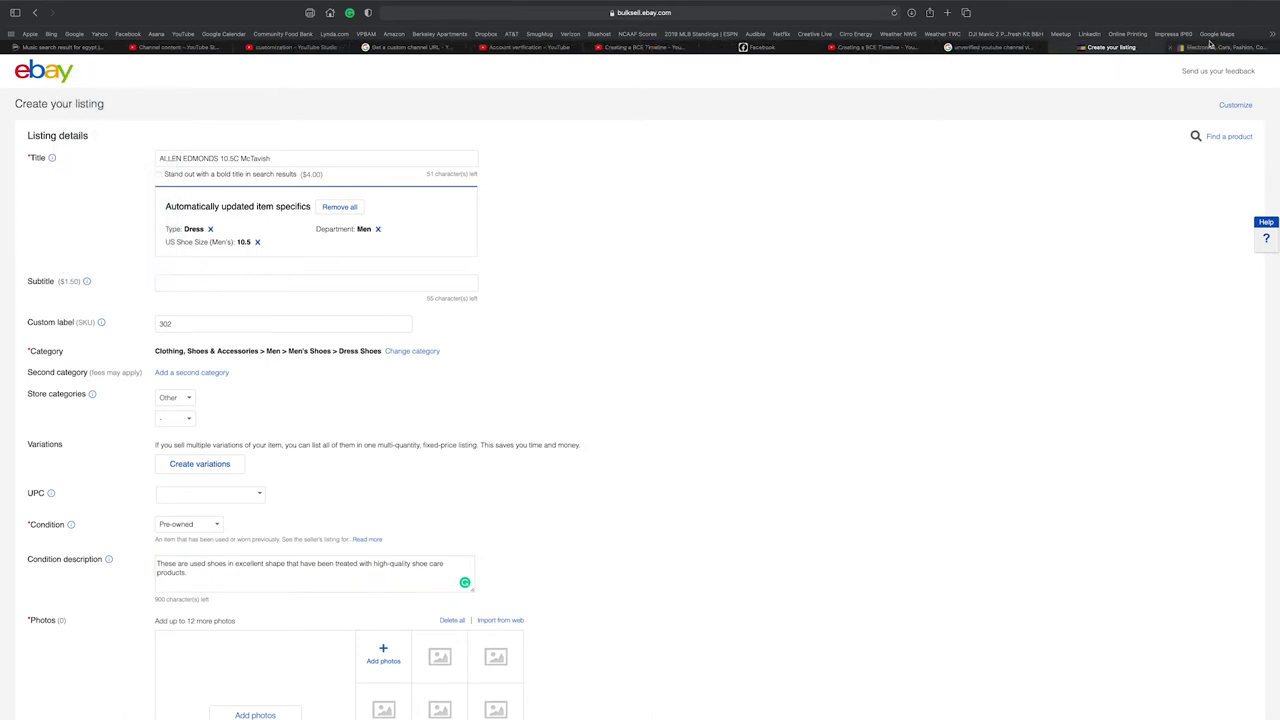
{"action": "left_click", "coordinate": [1218, 47]}
{"action": "mouse_move", "coordinate": [932, 68]}
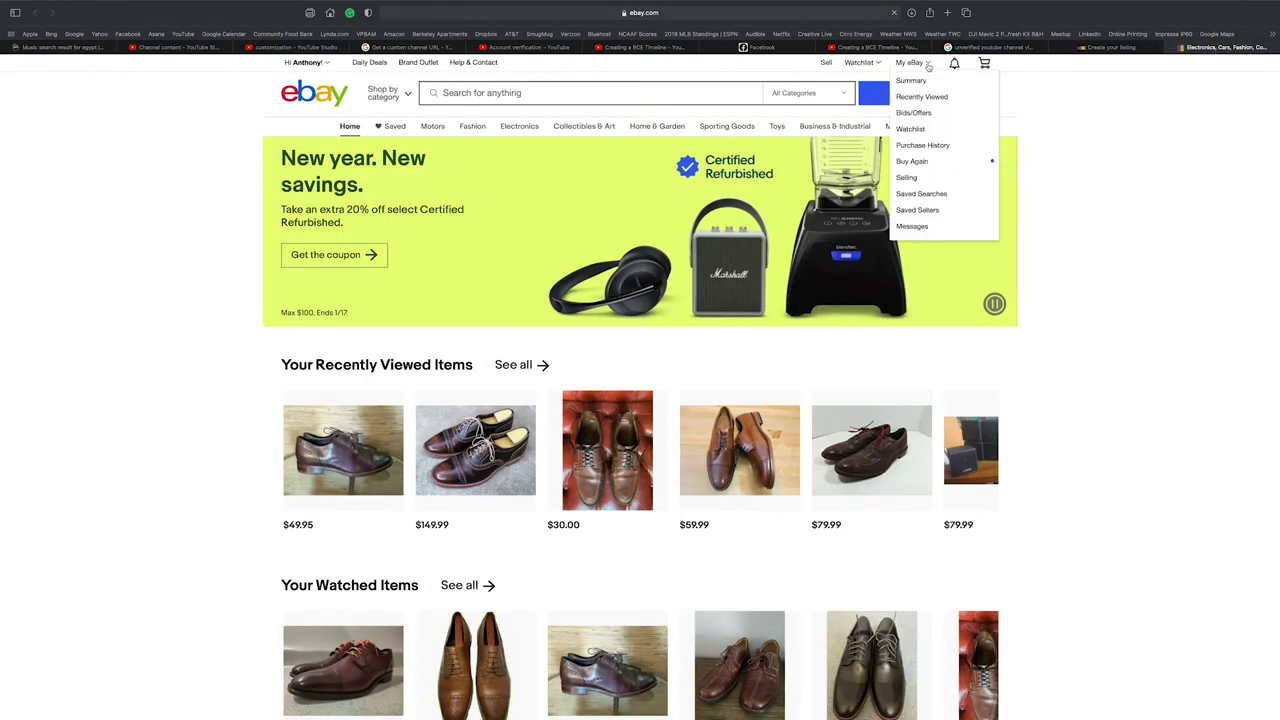
{"action": "left_click", "coordinate": [918, 180]}
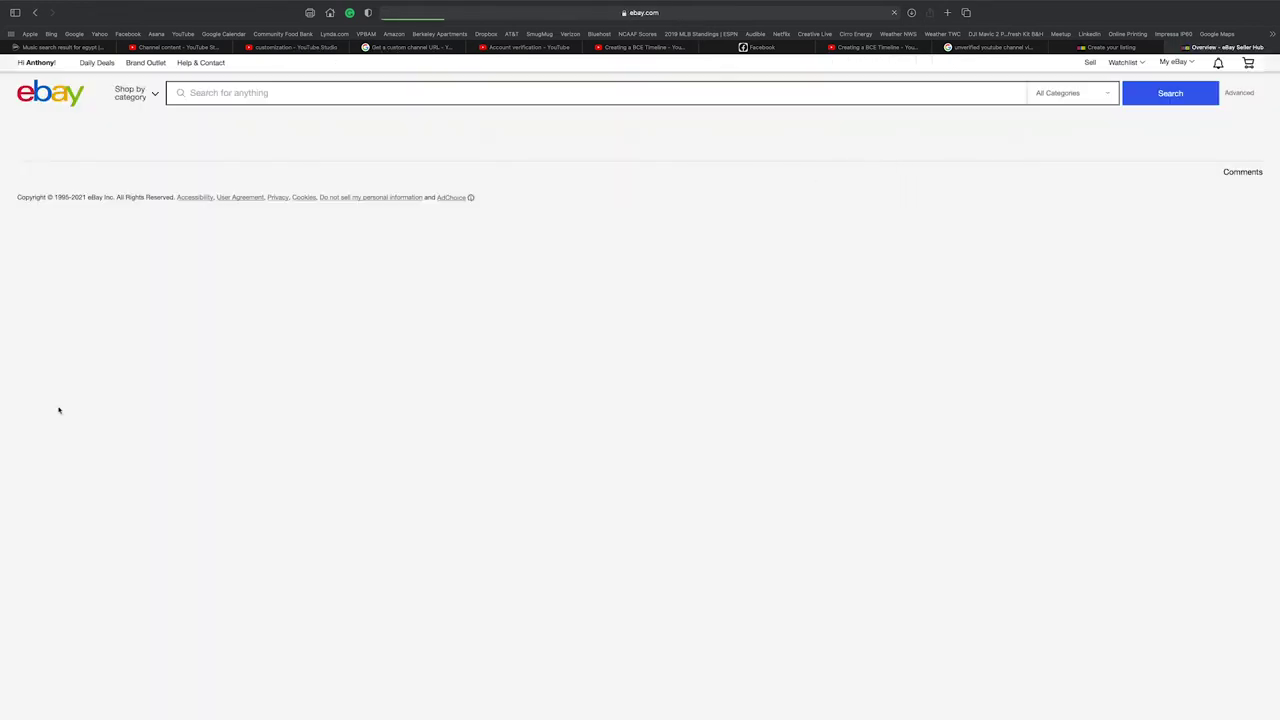
- Open the "ALLEN EDMONDS 10.5D Clifton Light Brown Derby Men's Dress Shoes" item from the active listings for revision
{"action": "scroll", "coordinate": [59, 408], "scroll_direction": "down", "scroll_amount": 5}
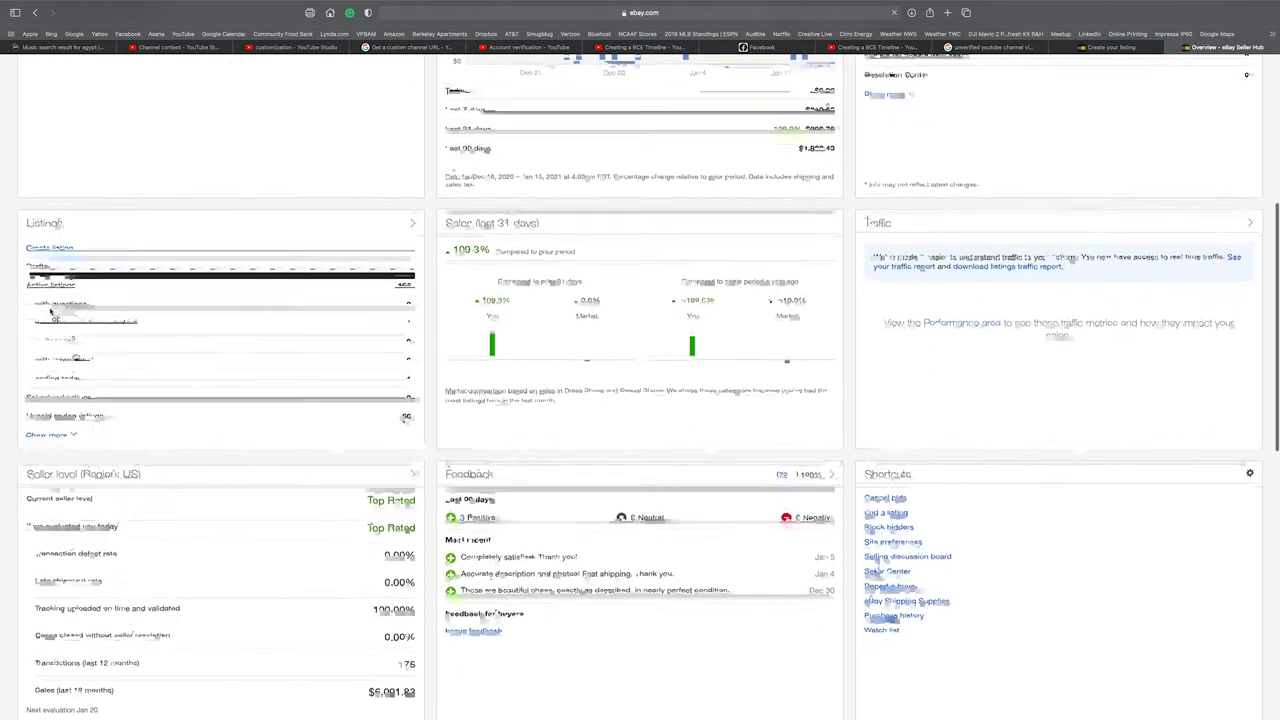
{"action": "left_click", "coordinate": [55, 272]}
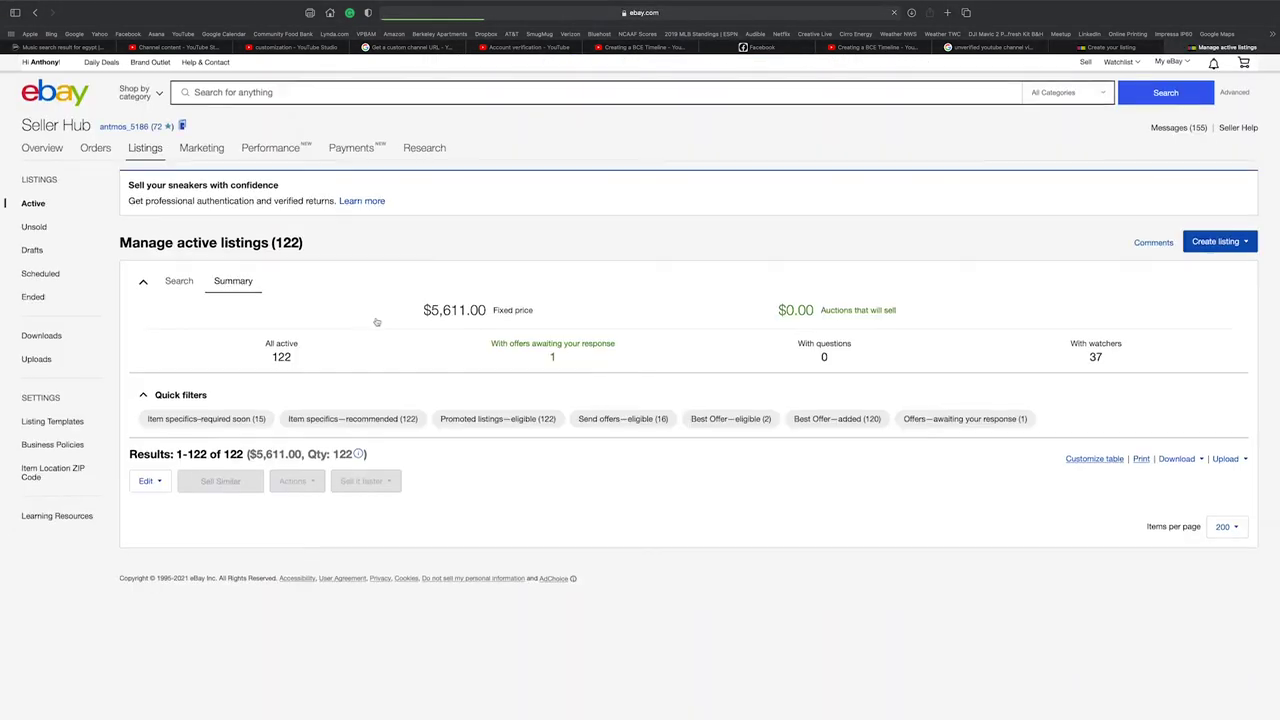
{"action": "scroll", "coordinate": [419, 360], "scroll_direction": "down", "scroll_amount": 5}
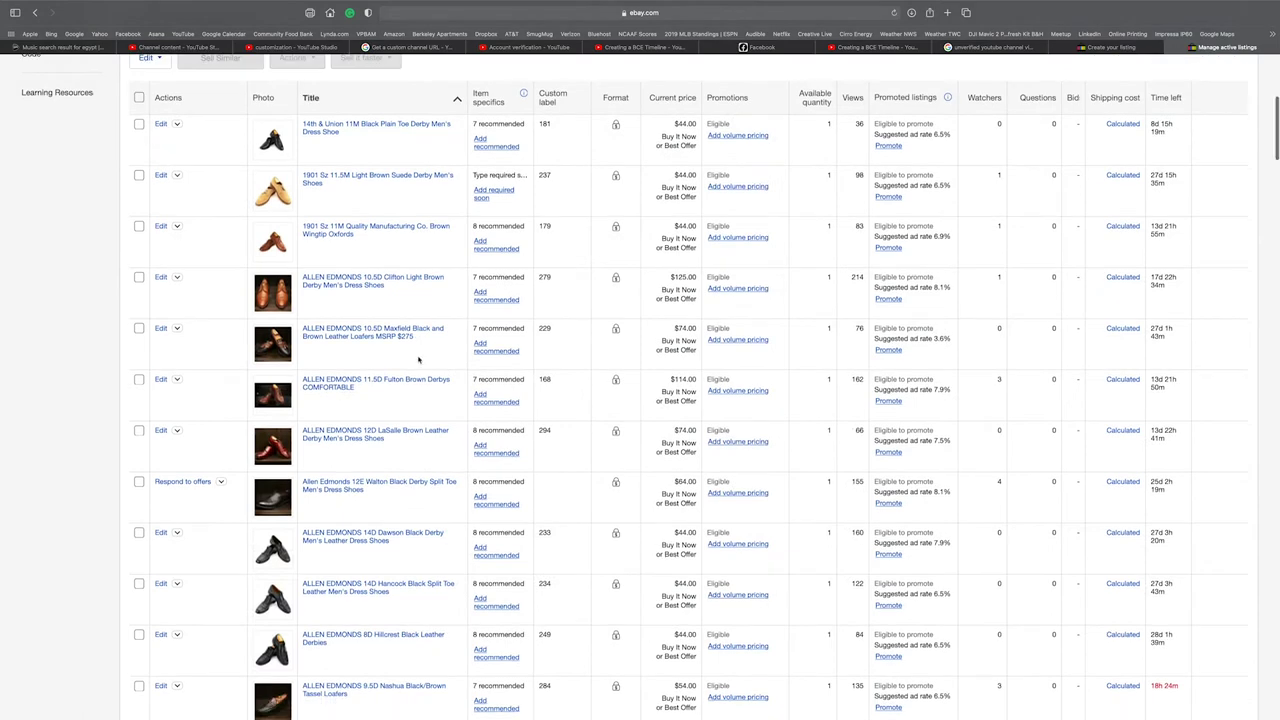
{"action": "left_click", "coordinate": [357, 284]}
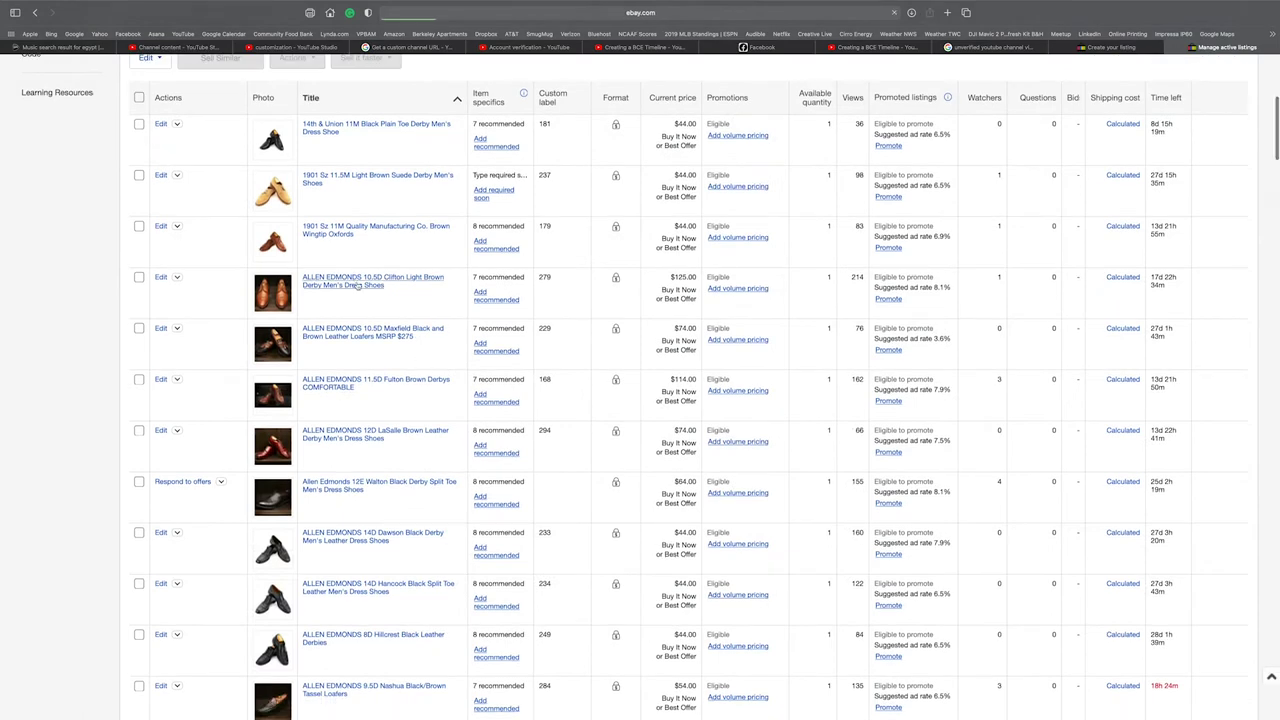
{"action": "scroll", "coordinate": [90, 339], "scroll_direction": "down", "scroll_amount": 2}
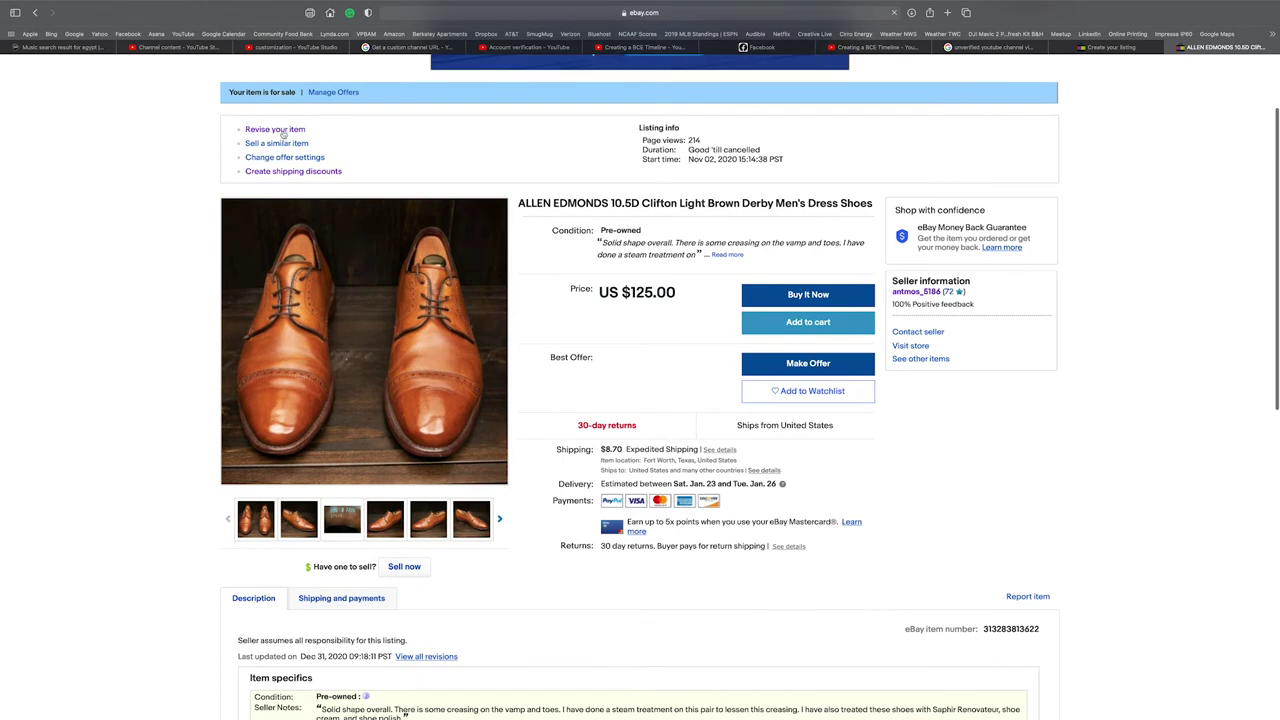
{"action": "left_click", "coordinate": [291, 132]}
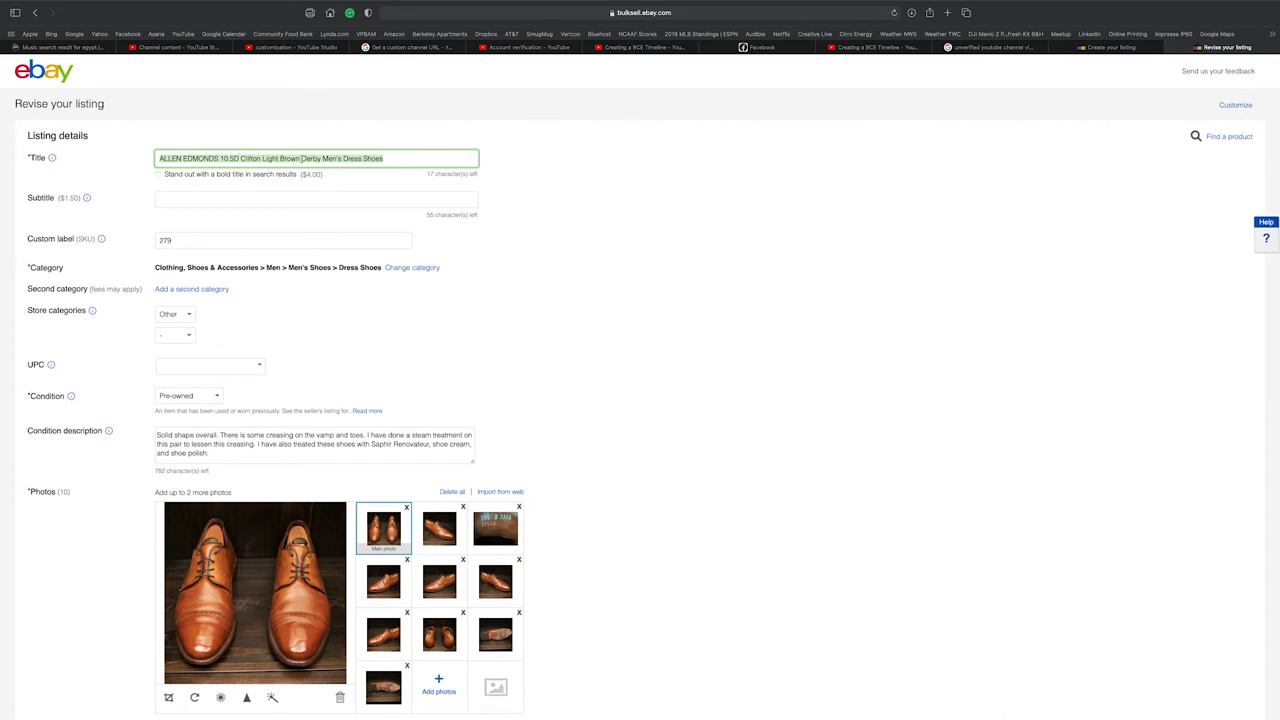
- Move a side-view photo from the second row to the first, main position among the Clifton listing's photos
{"action": "left_click", "coordinate": [408, 158]}
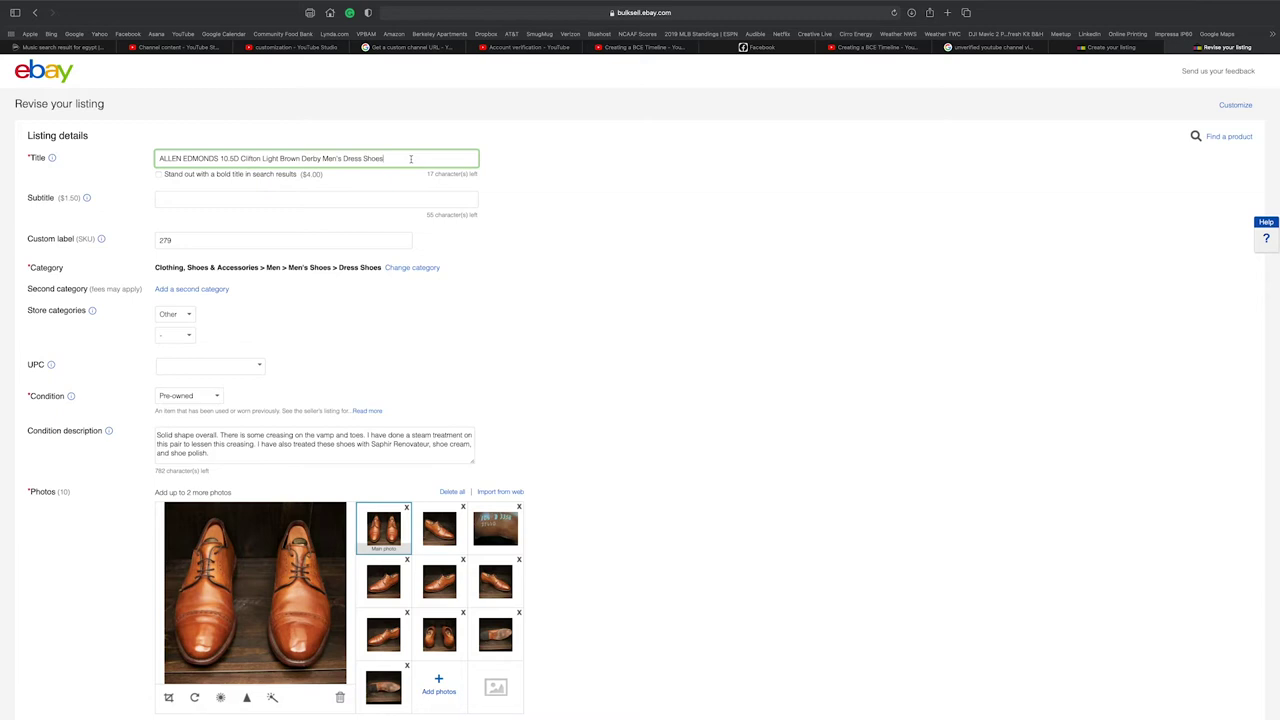
{"action": "scroll", "coordinate": [546, 200], "scroll_direction": "down", "scroll_amount": 3}
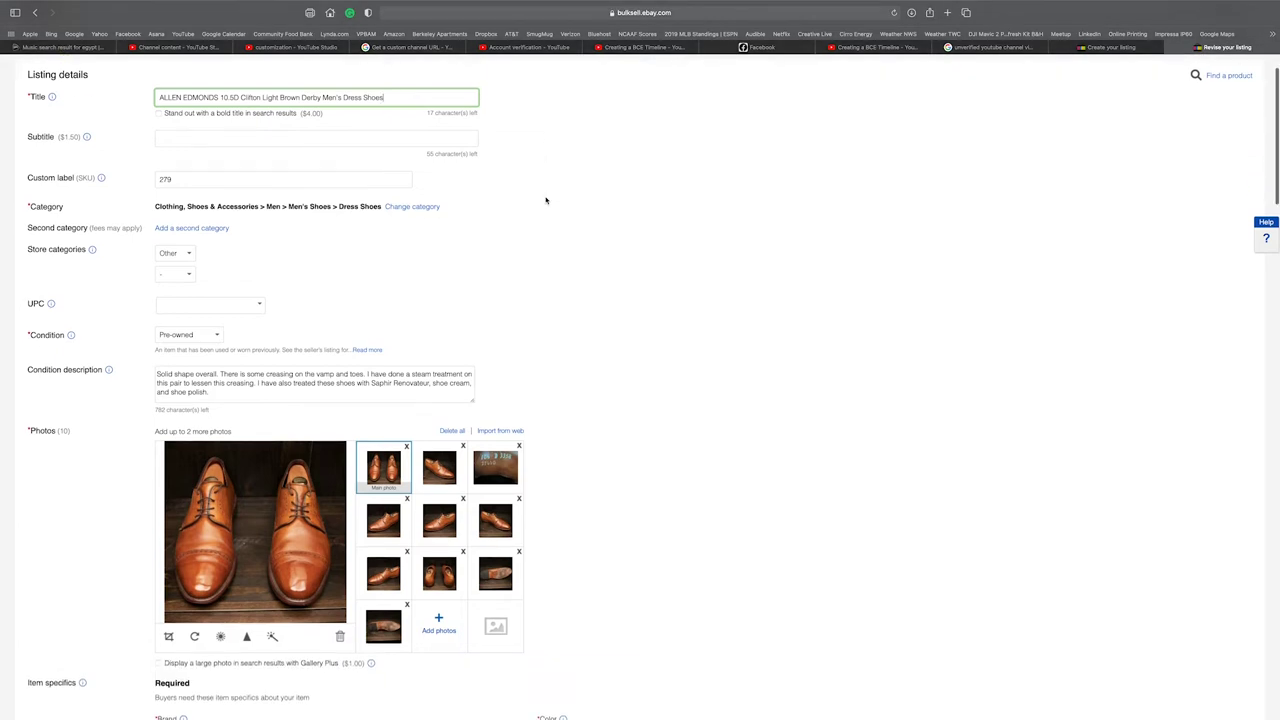
{"action": "scroll", "coordinate": [642, 207], "scroll_direction": "down", "scroll_amount": 2}
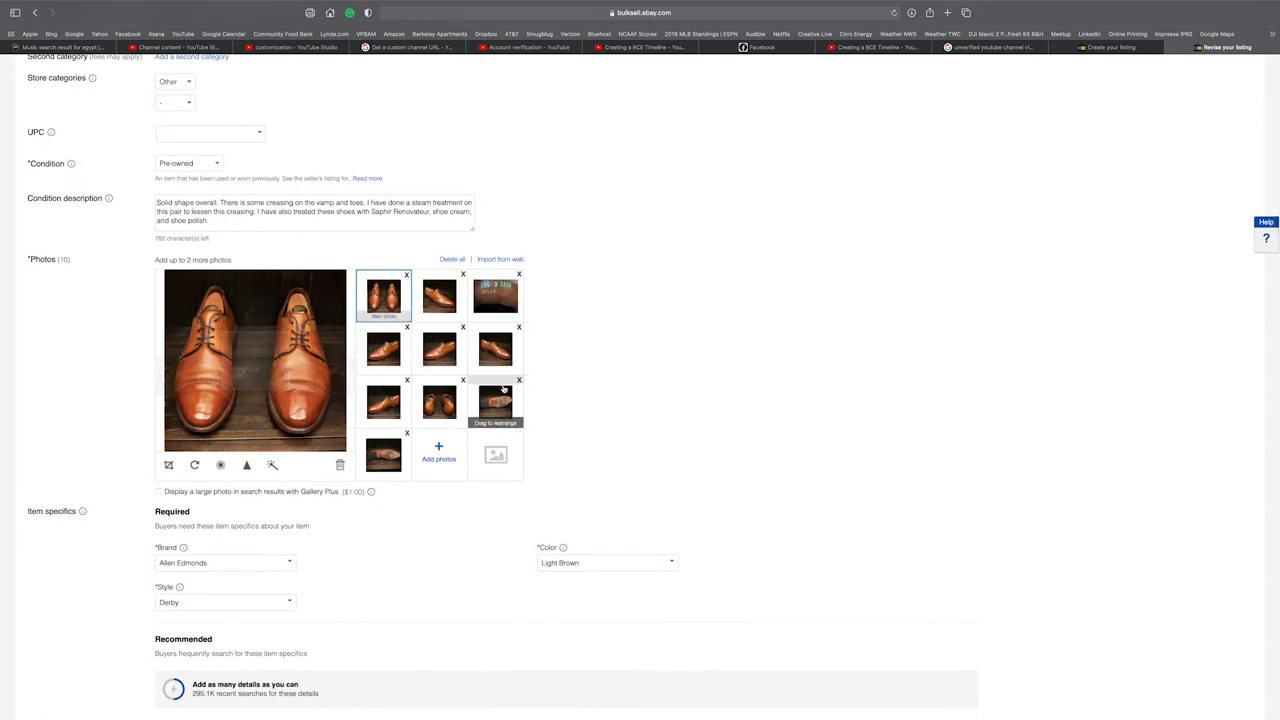
{"action": "left_click_drag", "start_coordinate": [439, 347], "coordinate": [440, 304]}
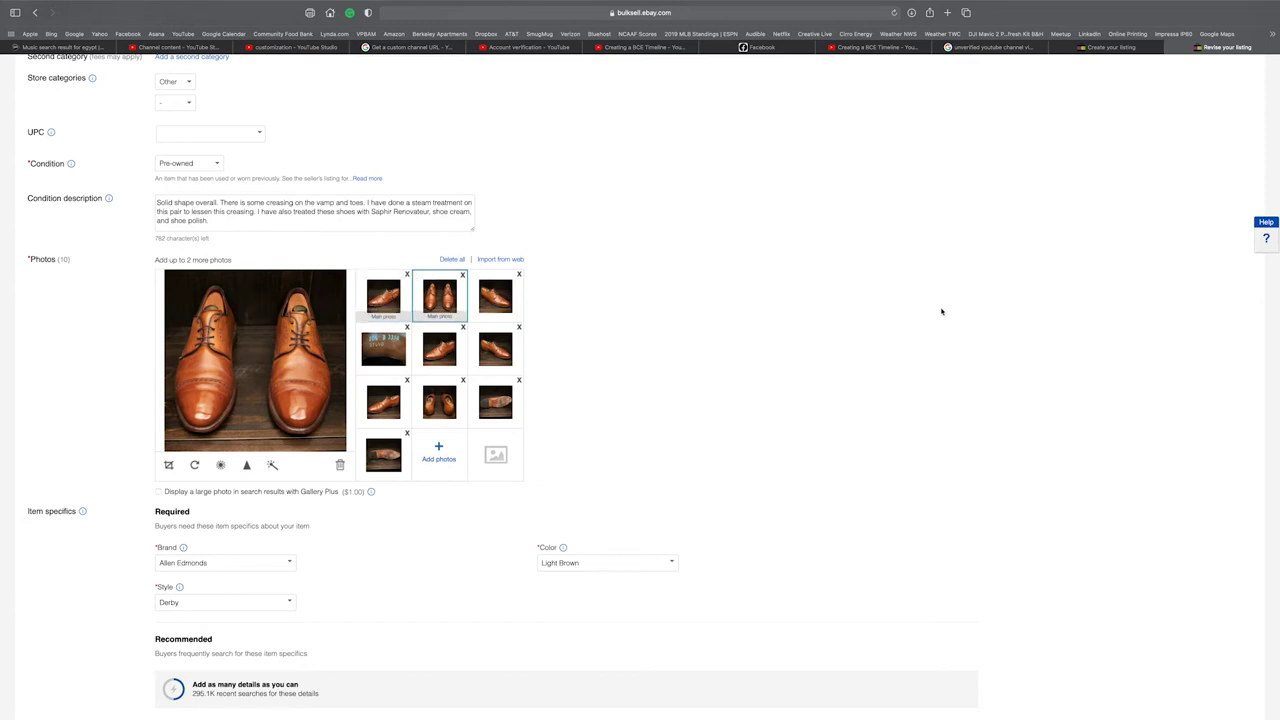
- Review the Clifton listing's item specifics and return to the item specifics of the new McTavish listing
{"action": "scroll", "coordinate": [945, 311], "scroll_direction": "down", "scroll_amount": 5}
{"action": "scroll", "coordinate": [940, 311], "scroll_direction": "down", "scroll_amount": 4}
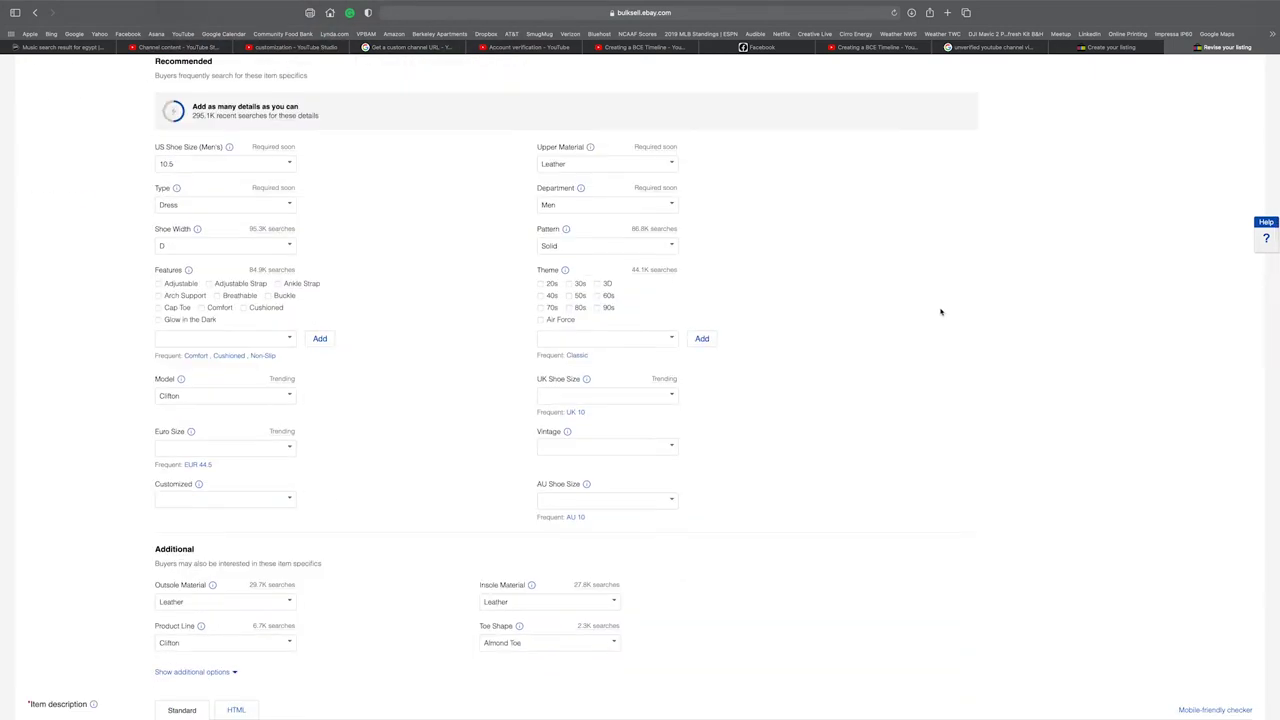
{"action": "scroll", "coordinate": [940, 311], "scroll_direction": "up", "scroll_amount": 5}
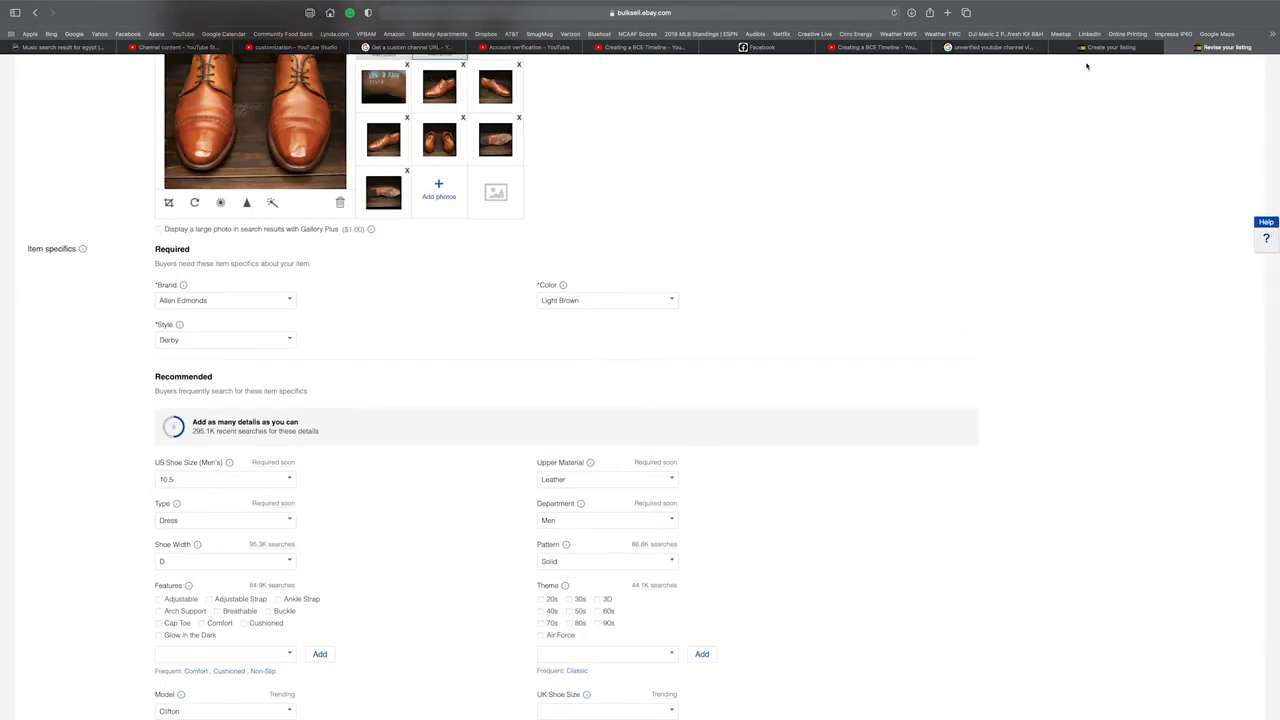
{"action": "left_click", "coordinate": [1104, 48]}
{"action": "scroll", "coordinate": [823, 273], "scroll_direction": "down", "scroll_amount": 8}
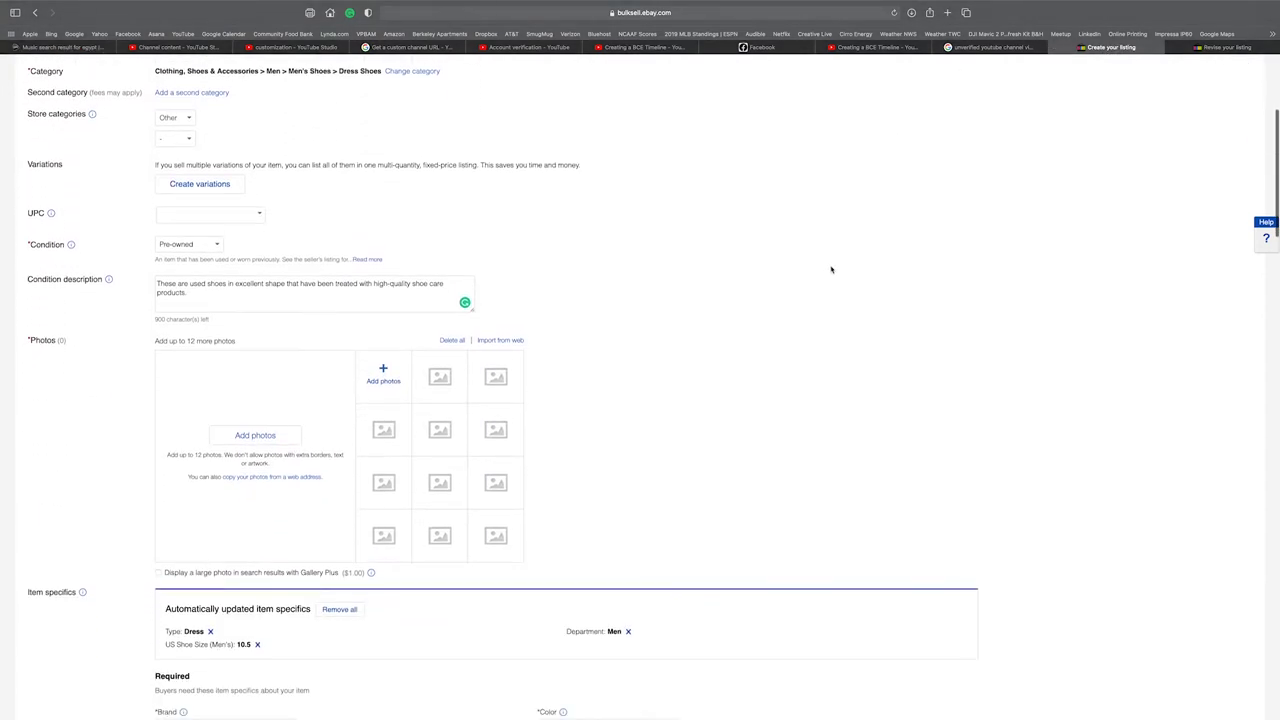
{"action": "scroll", "coordinate": [831, 271], "scroll_direction": "down", "scroll_amount": 5}
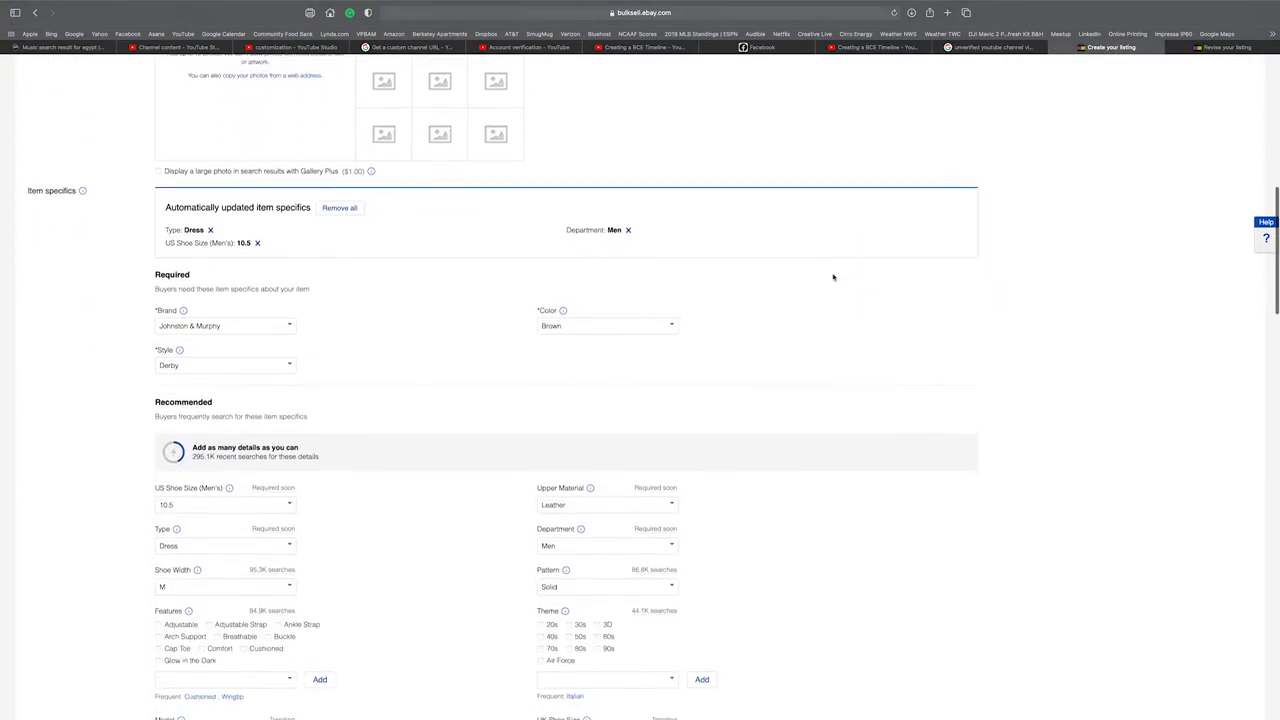
{"action": "scroll", "coordinate": [429, 249], "scroll_direction": "down", "scroll_amount": 1}
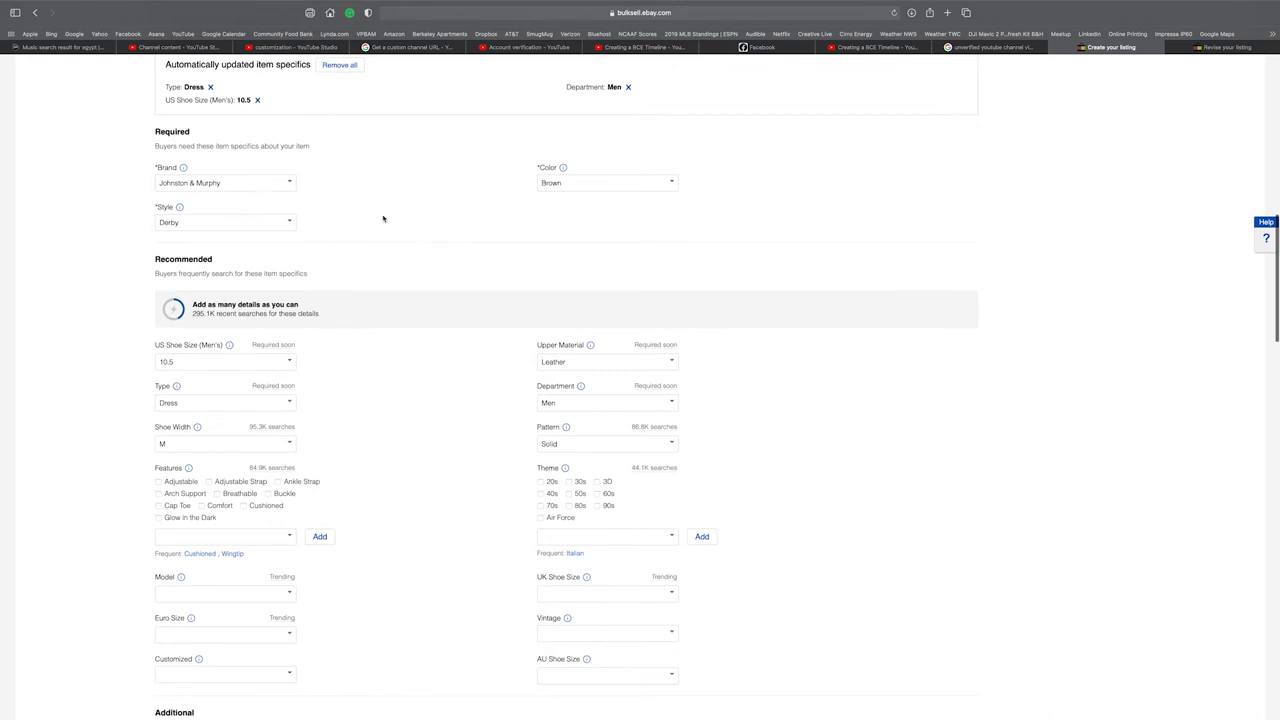
{"action": "scroll", "coordinate": [586, 222], "scroll_direction": "down", "scroll_amount": 3}
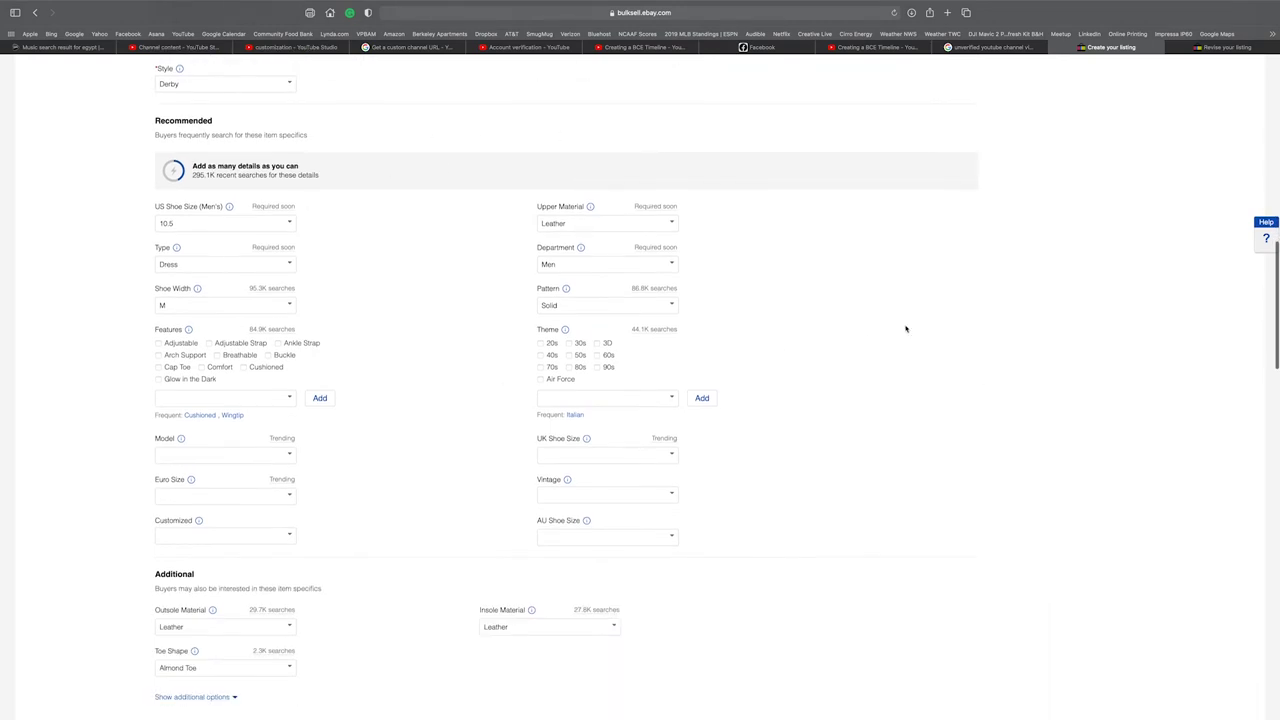
- Review the item description of the McTavish listing in both its HTML and Standard views, down to the closing thank-you paragraph
{"action": "scroll", "coordinate": [1049, 332], "scroll_direction": "down", "scroll_amount": 2}
{"action": "scroll", "coordinate": [1000, 331], "scroll_direction": "down", "scroll_amount": 6}
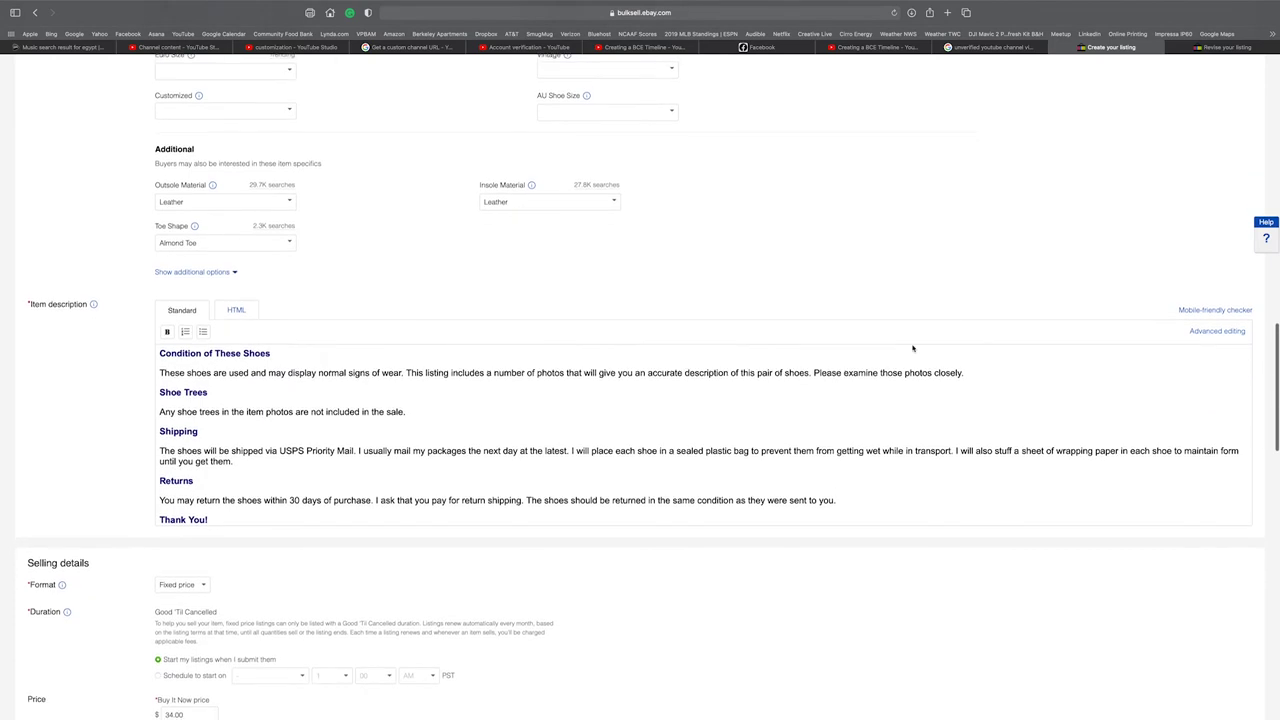
{"action": "scroll", "coordinate": [222, 444], "scroll_direction": "down", "scroll_amount": 3}
{"action": "scroll", "coordinate": [355, 412], "scroll_direction": "up", "scroll_amount": 3}
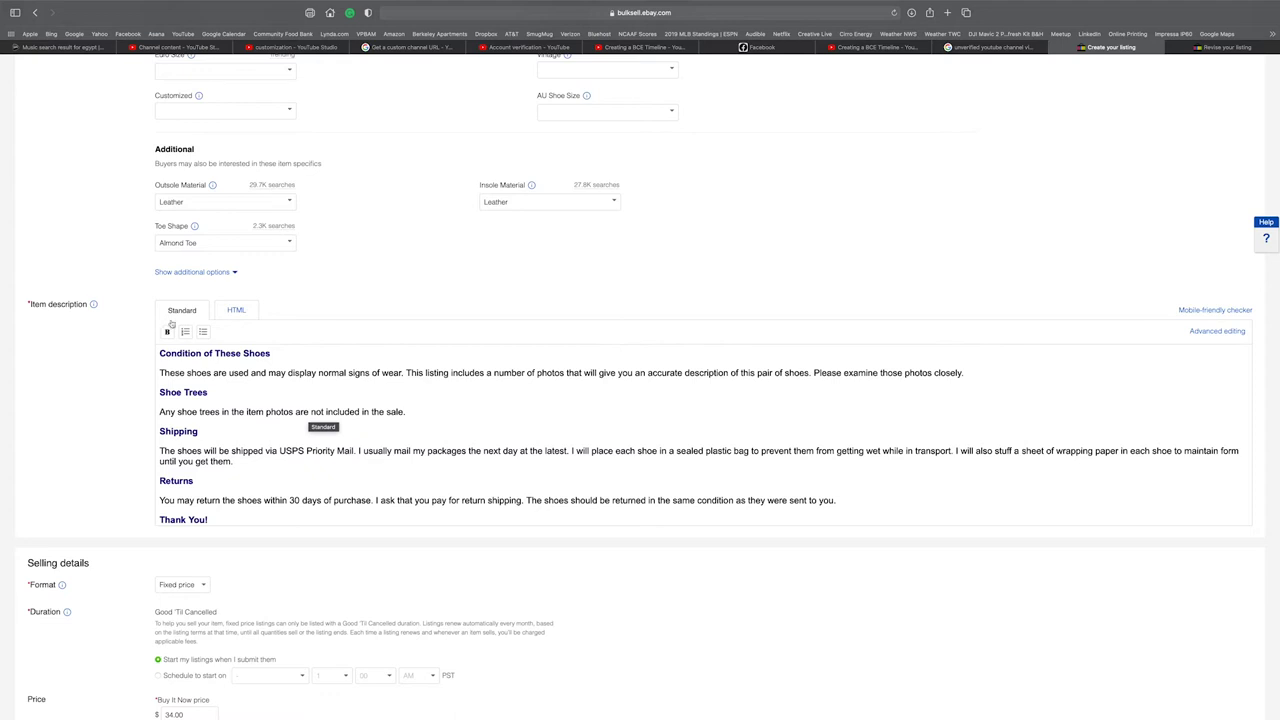
{"action": "left_click", "coordinate": [241, 314]}
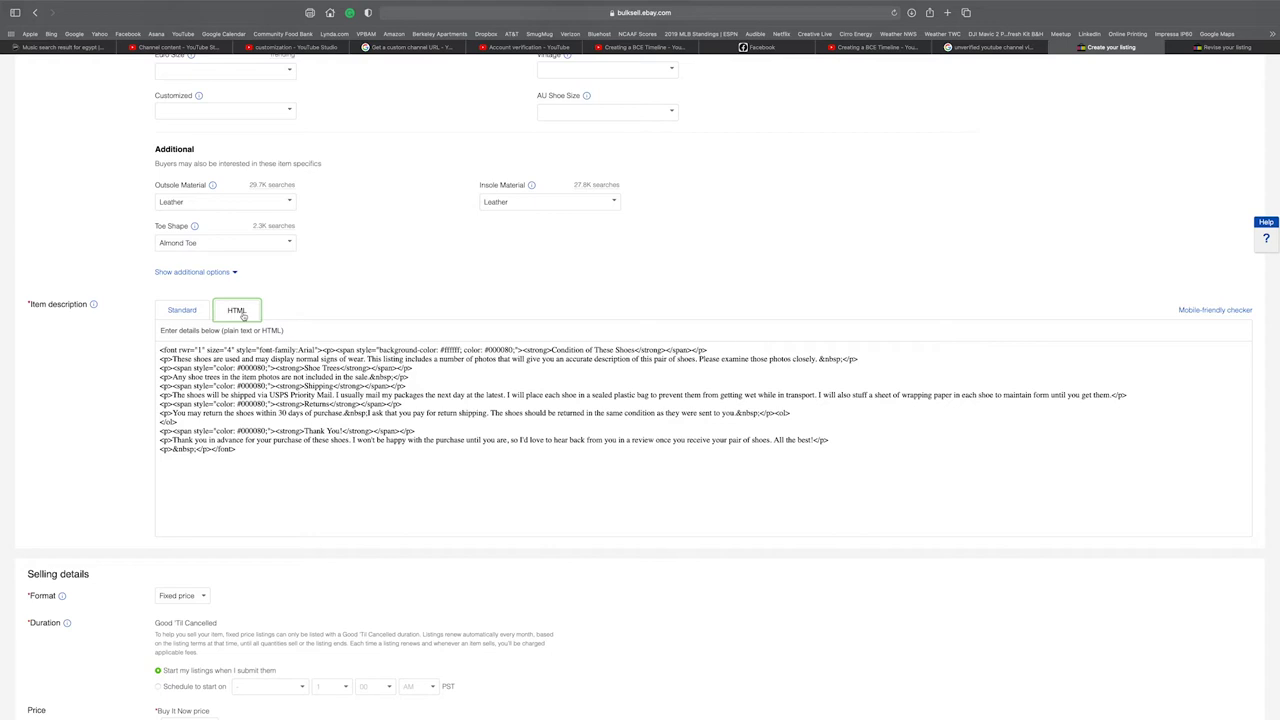
{"action": "left_click", "coordinate": [182, 311]}
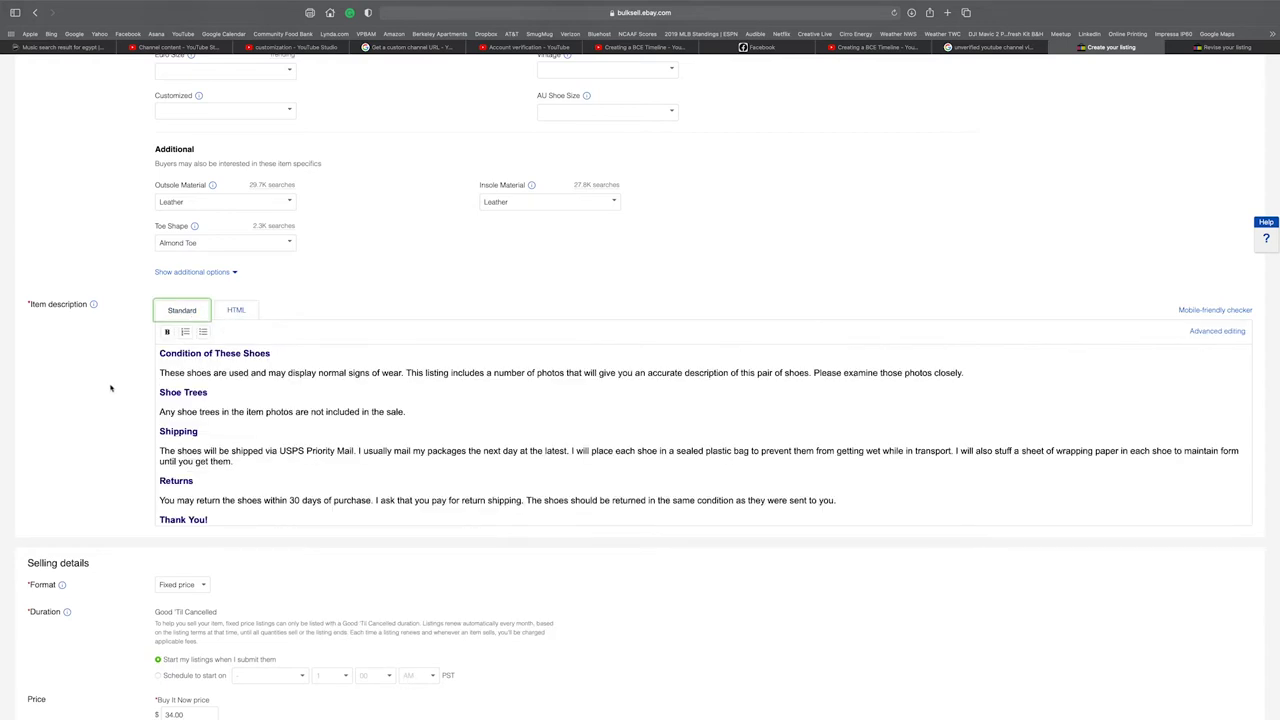
{"action": "scroll", "coordinate": [125, 380], "scroll_direction": "down", "scroll_amount": 2}
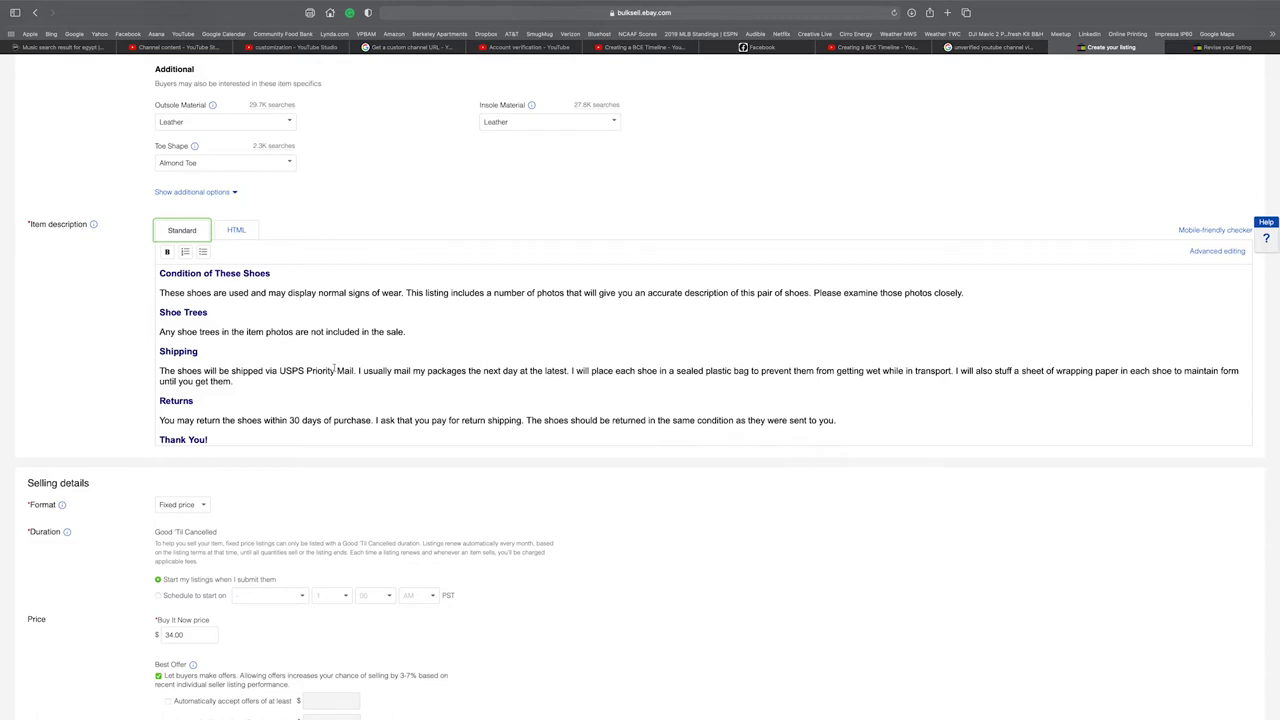
{"action": "scroll", "coordinate": [449, 383], "scroll_direction": "down", "scroll_amount": 1}
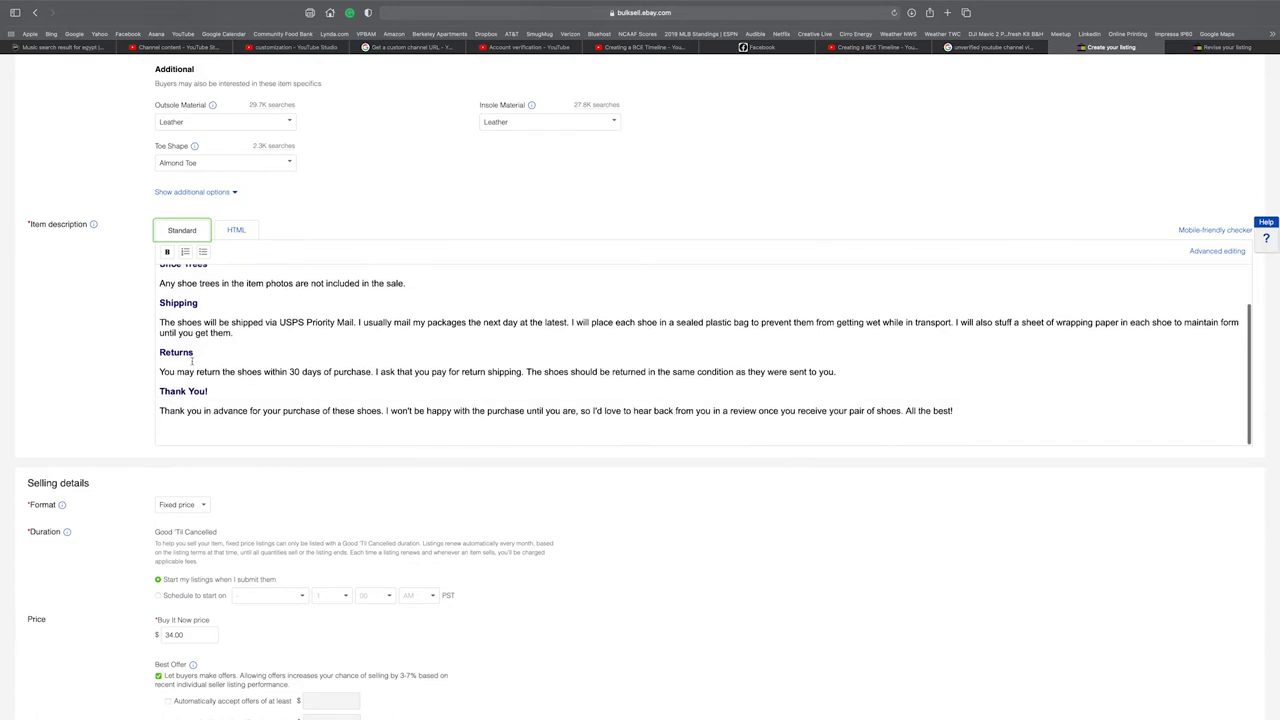
{"action": "scroll", "coordinate": [128, 355], "scroll_direction": "down", "scroll_amount": 2}
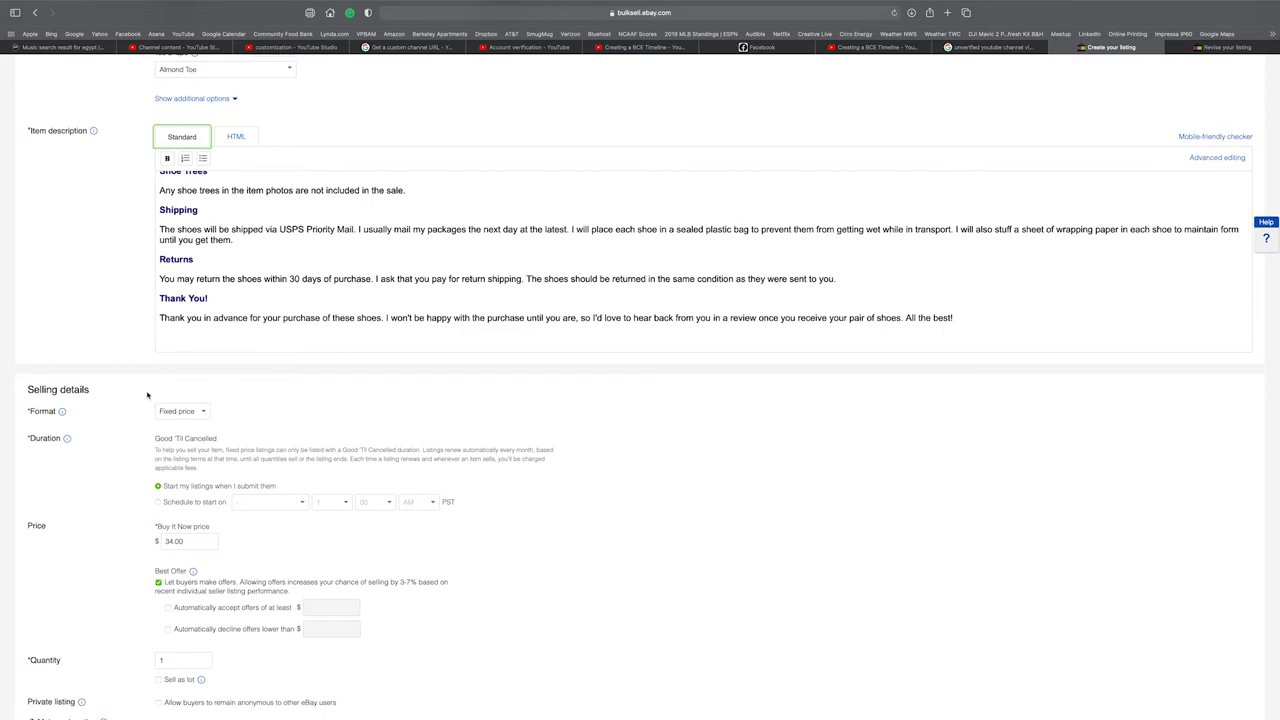
- Check which listing formats are available in the selling details
{"action": "scroll", "coordinate": [150, 400], "scroll_direction": "down", "scroll_amount": 4}
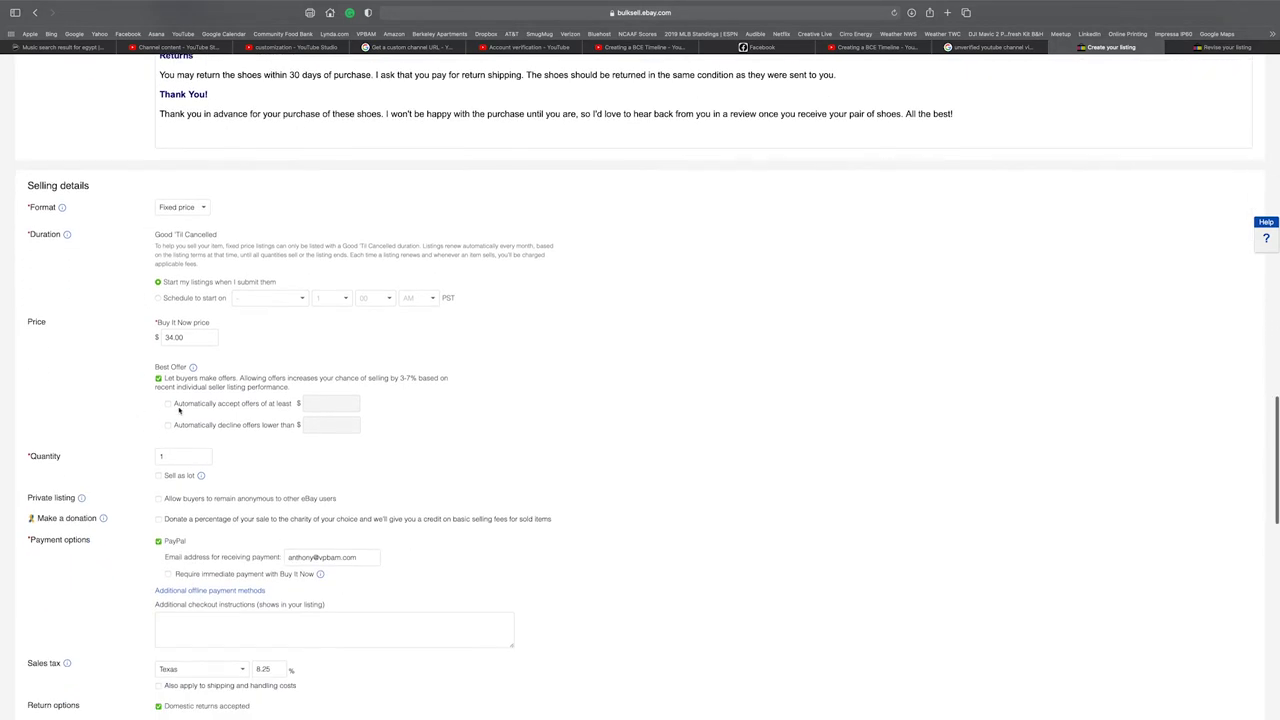
{"action": "left_click", "coordinate": [201, 207]}
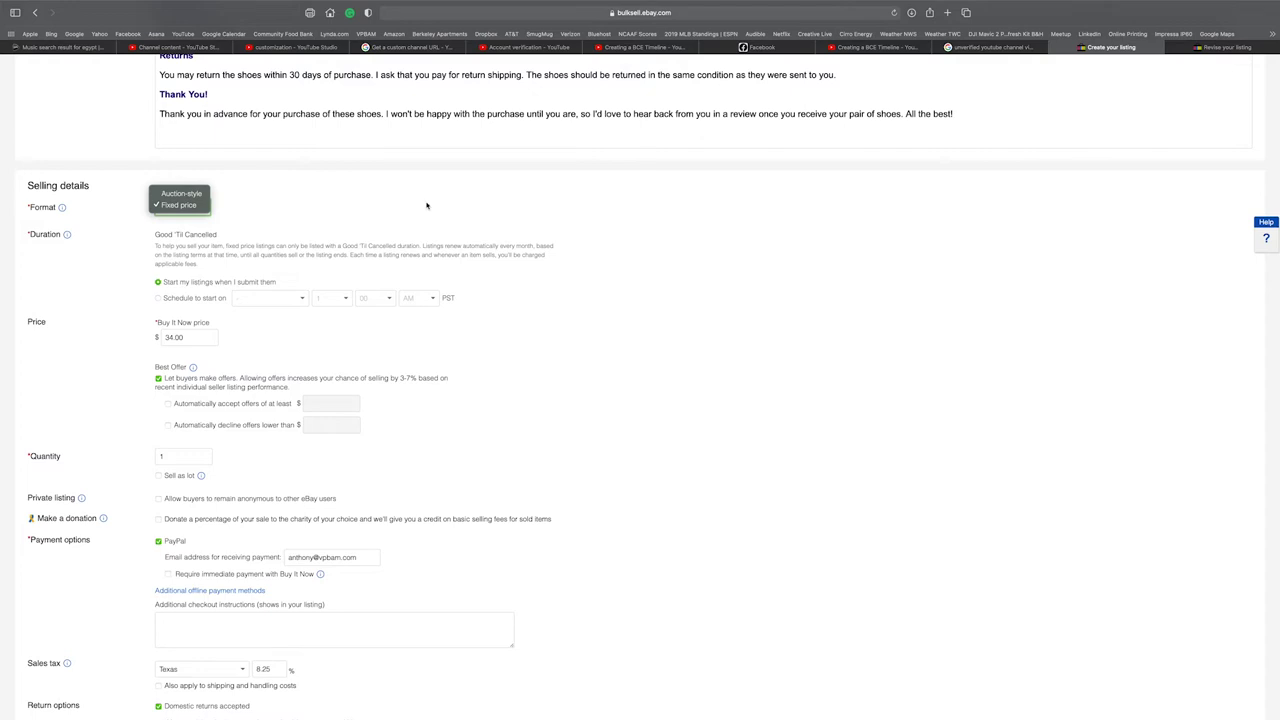
{"action": "left_click", "coordinate": [450, 201]}
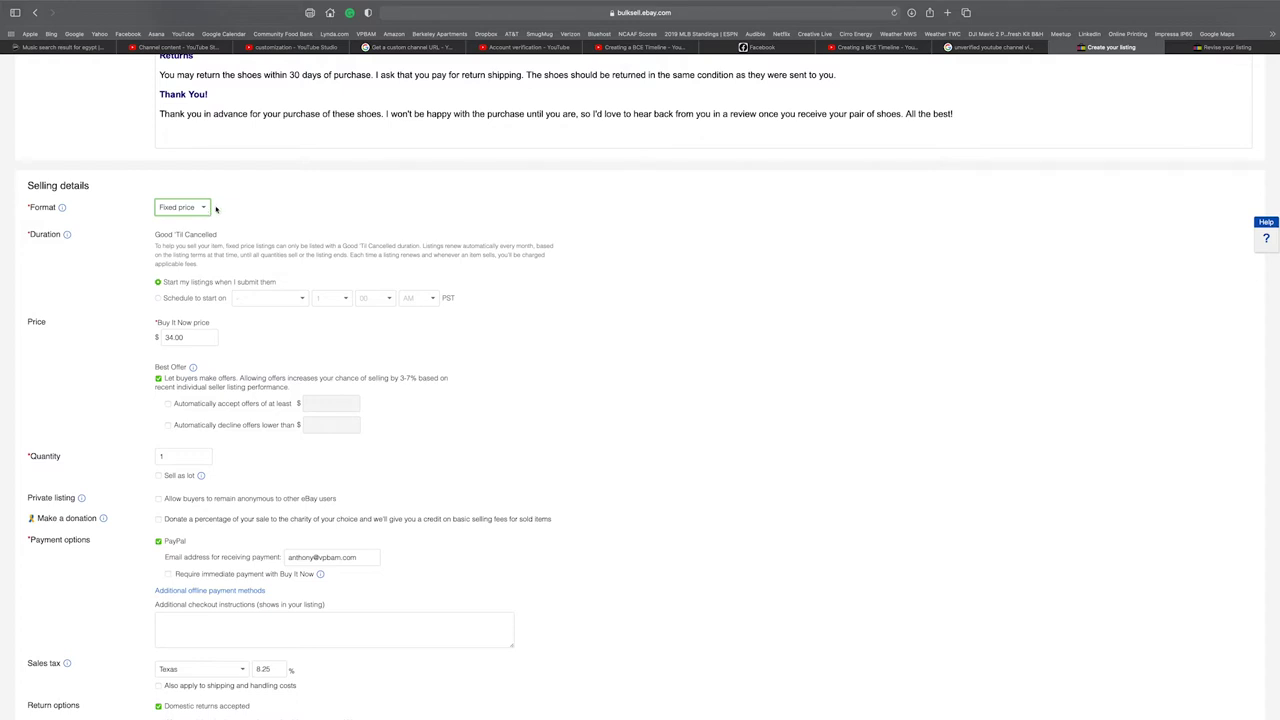
- Set the Buy It Now price of the McTavish listing to $74.00
{"action": "scroll", "coordinate": [440, 219], "scroll_direction": "down", "scroll_amount": 3}
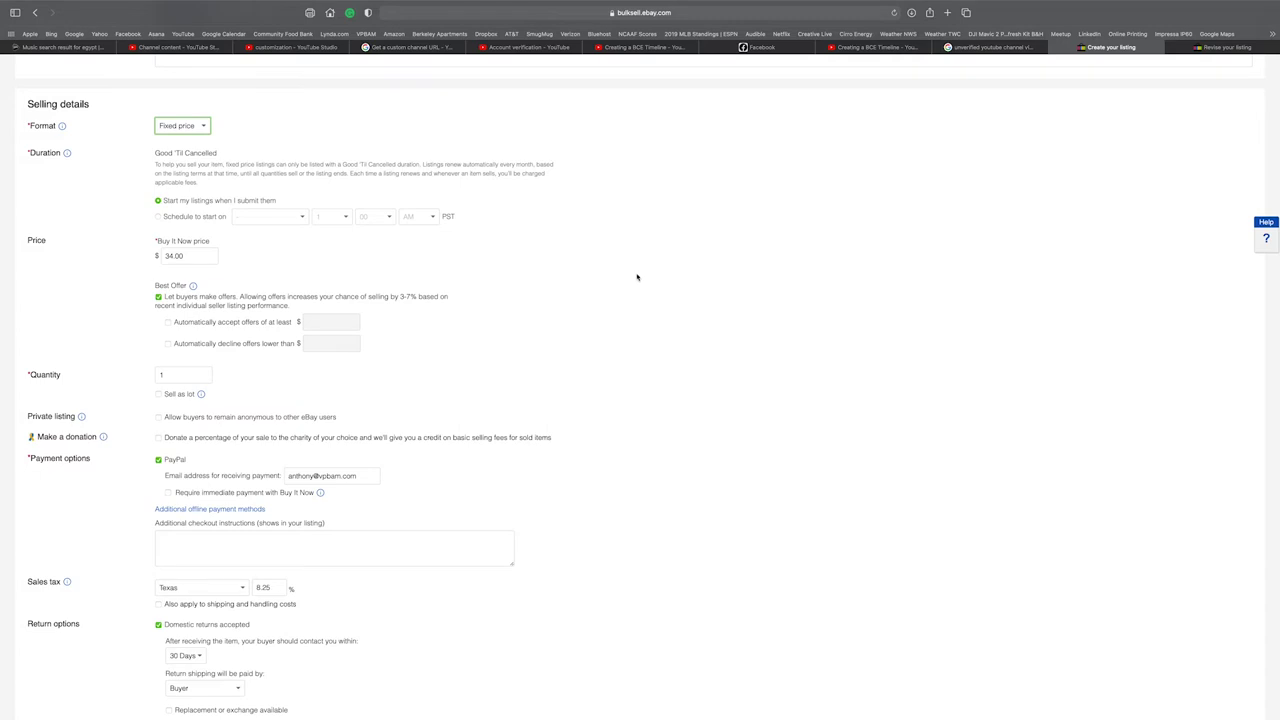
{"action": "left_click", "coordinate": [169, 257]}
{"action": "key", "text": "BackSpace"}
{"action": "type", "text": "7"}
{"action": "left_click", "coordinate": [686, 277]}
{"action": "left_click", "coordinate": [158, 298]}
- Review the payment, sales tax, return and domestic shipping settings of the listing
{"action": "scroll", "coordinate": [609, 337], "scroll_direction": "down", "scroll_amount": 5}
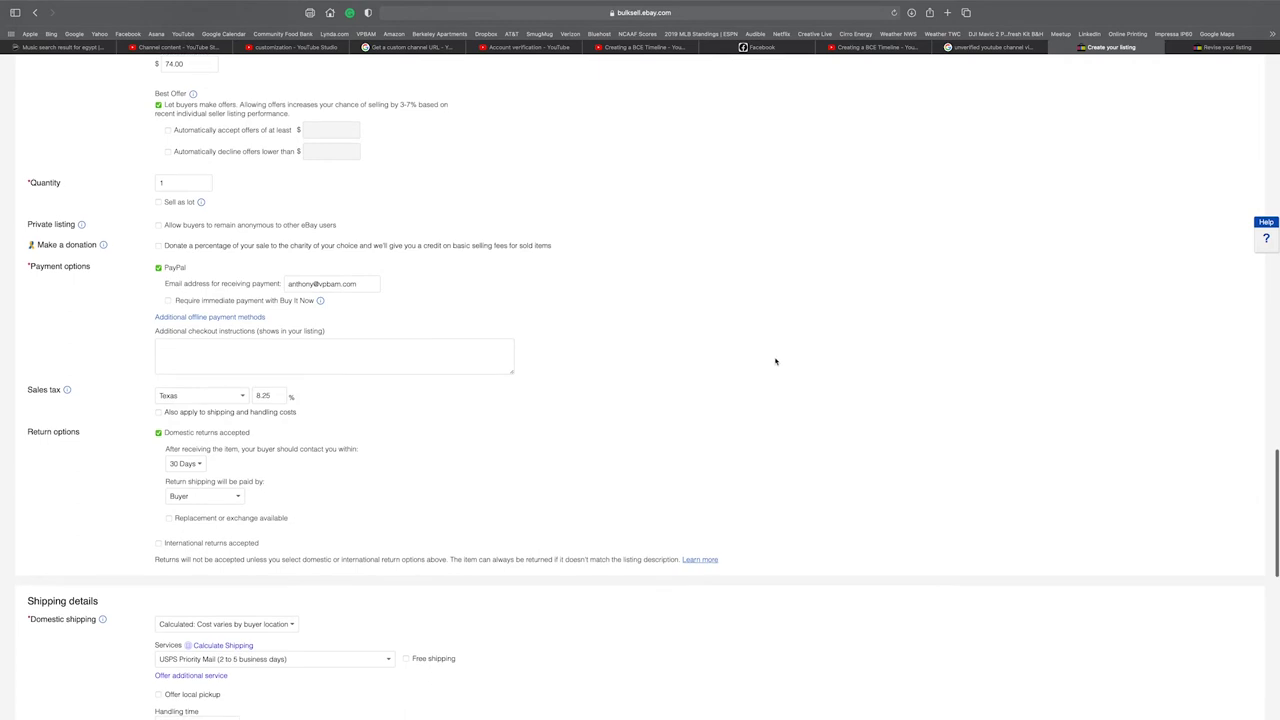
{"action": "scroll", "coordinate": [775, 361], "scroll_direction": "down", "scroll_amount": 3}
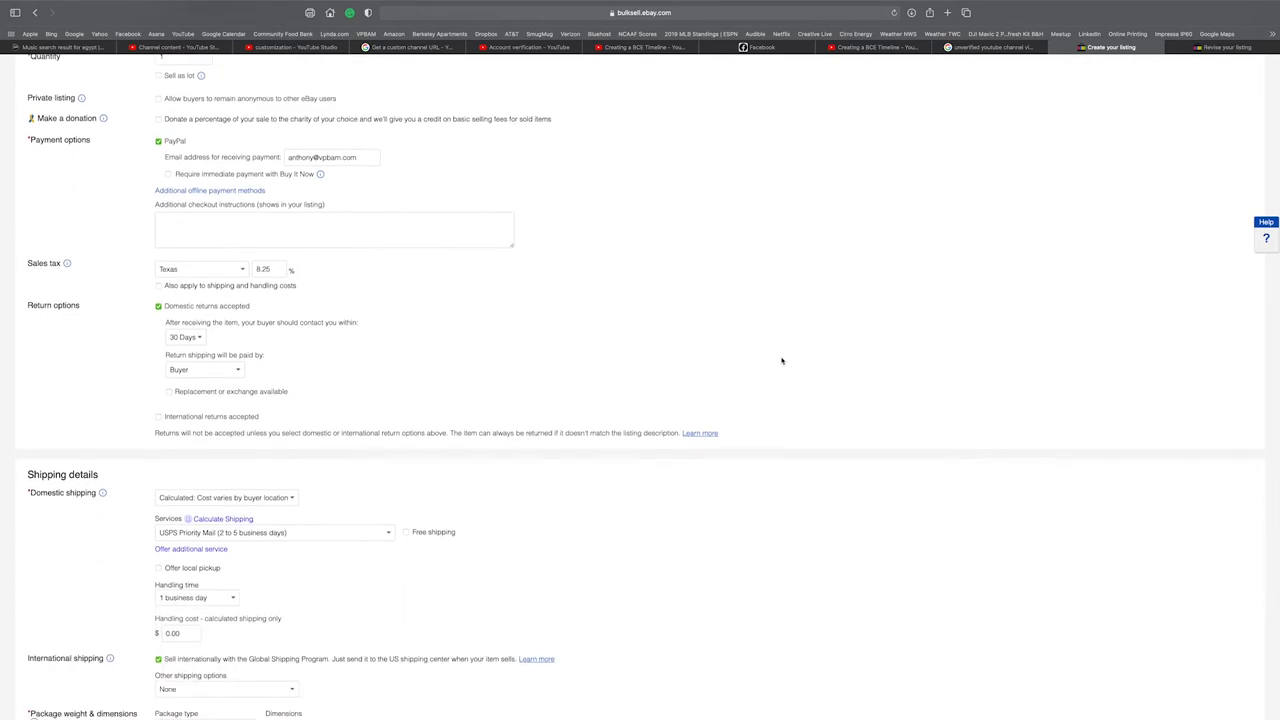
{"action": "scroll", "coordinate": [785, 361], "scroll_direction": "down", "scroll_amount": 1}
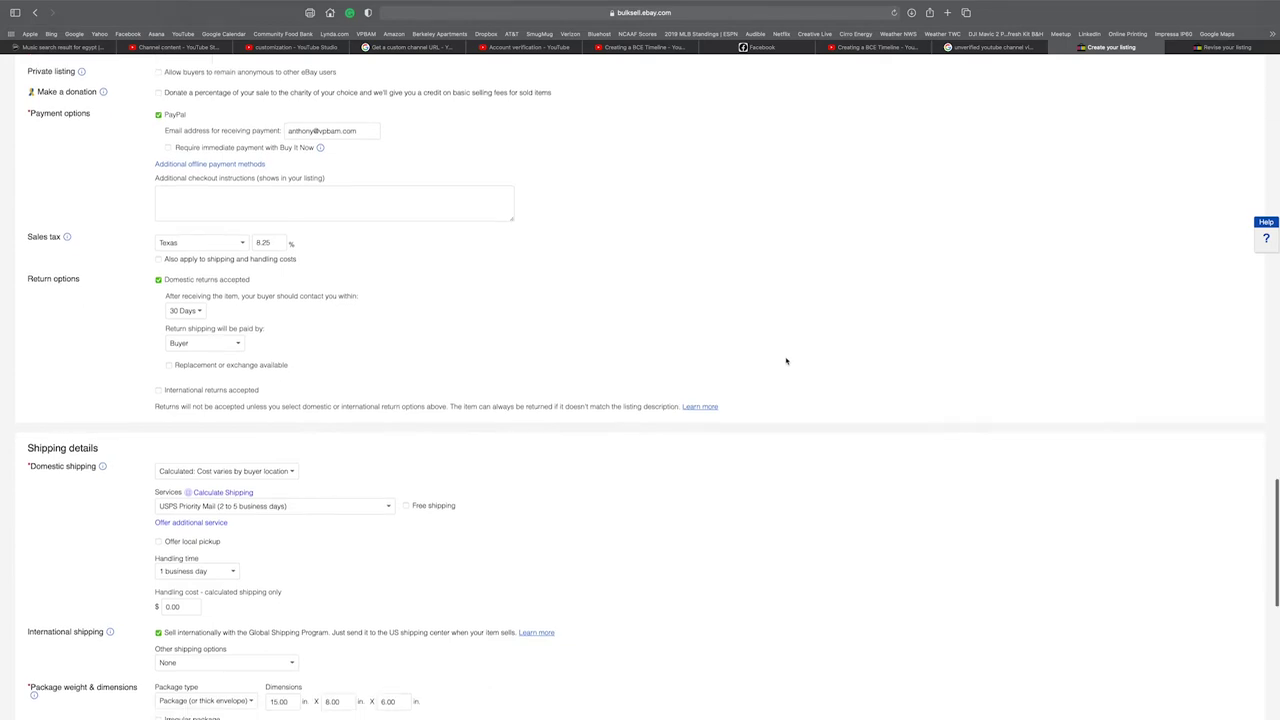
{"action": "scroll", "coordinate": [786, 361], "scroll_direction": "down", "scroll_amount": 3}
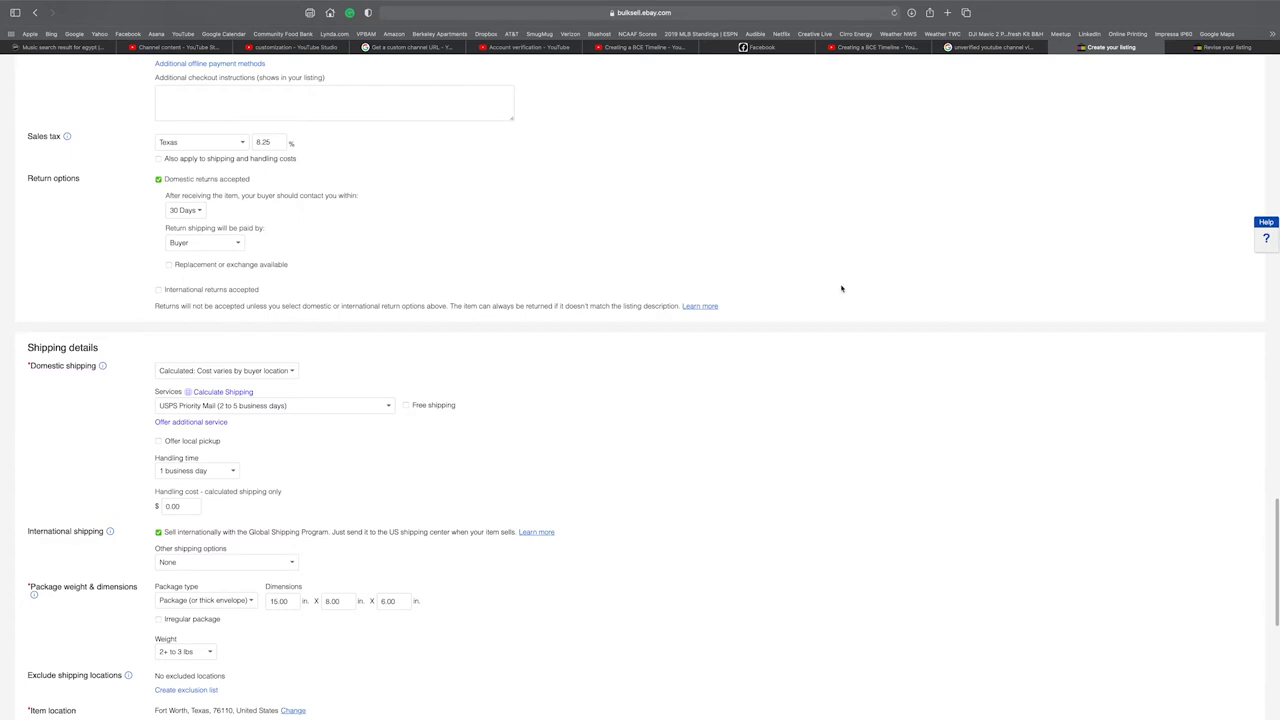
{"action": "scroll", "coordinate": [855, 296], "scroll_direction": "down", "scroll_amount": 6}
{"action": "scroll", "coordinate": [855, 296], "scroll_direction": "down", "scroll_amount": 3}
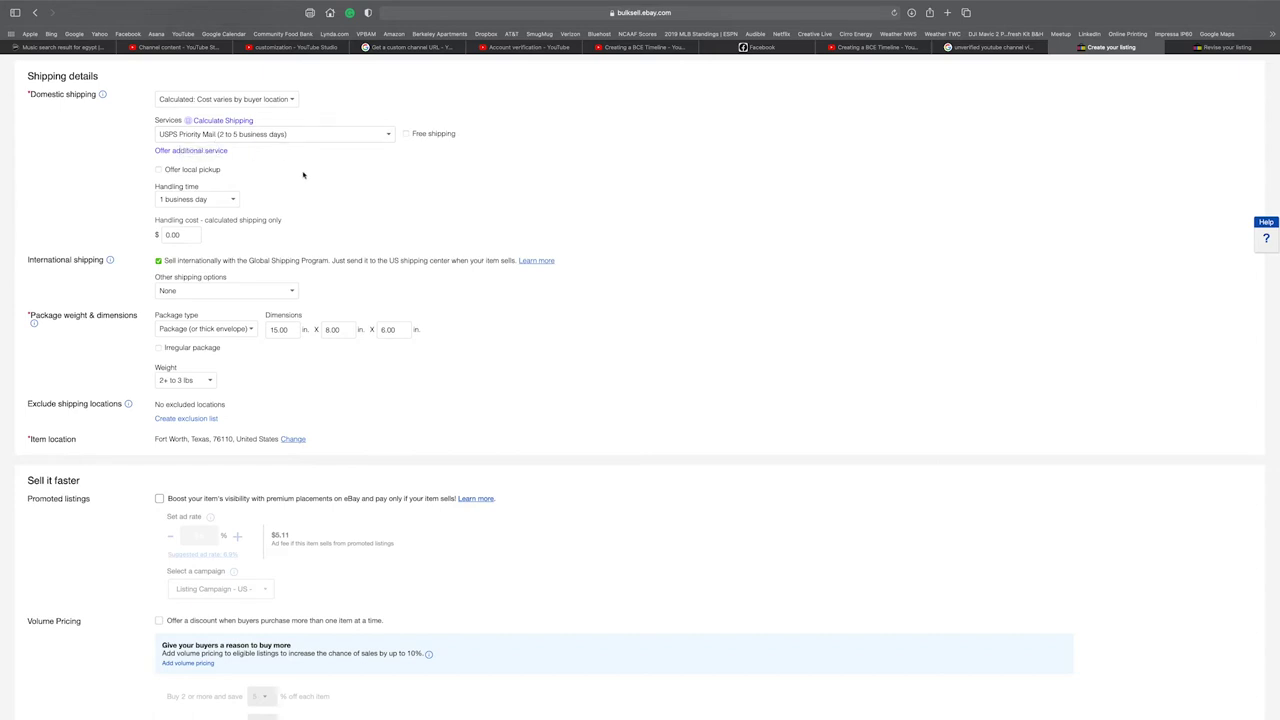
- Switch the package weight to a custom weight and set it to 2 lbs 12 oz
{"action": "scroll", "coordinate": [302, 176], "scroll_direction": "down", "scroll_amount": 3}
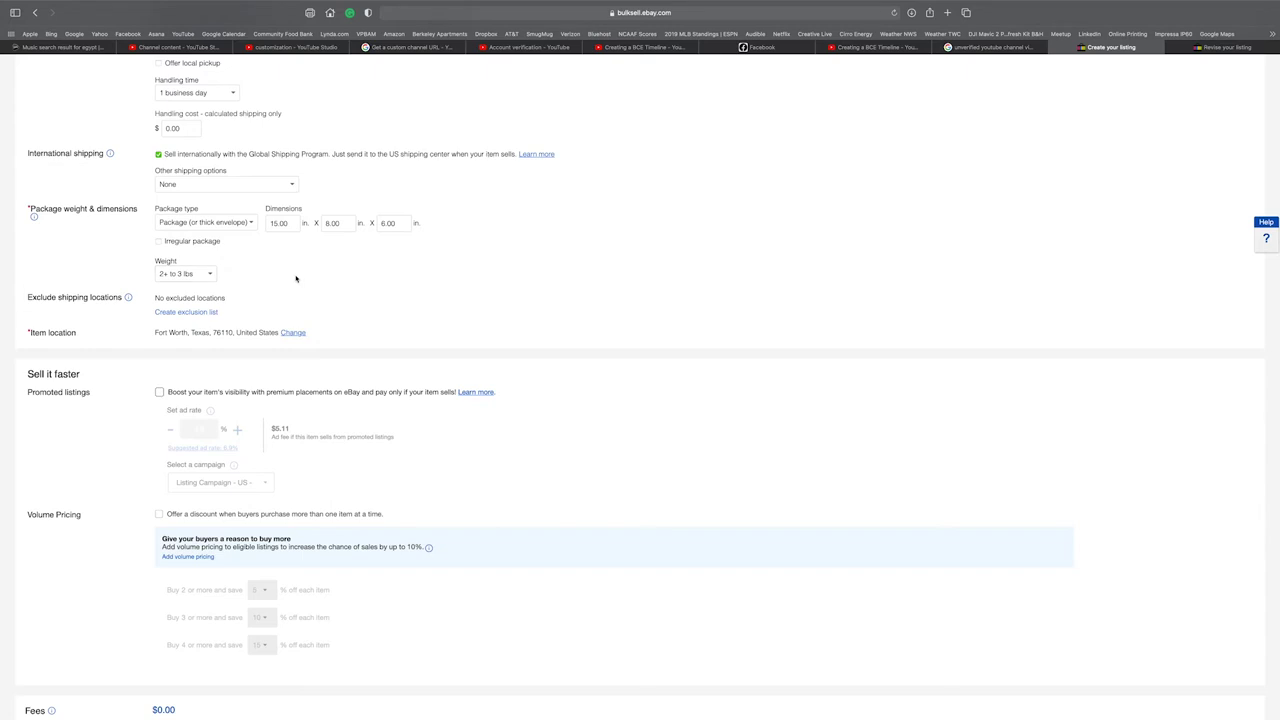
{"action": "left_click", "coordinate": [210, 275]}
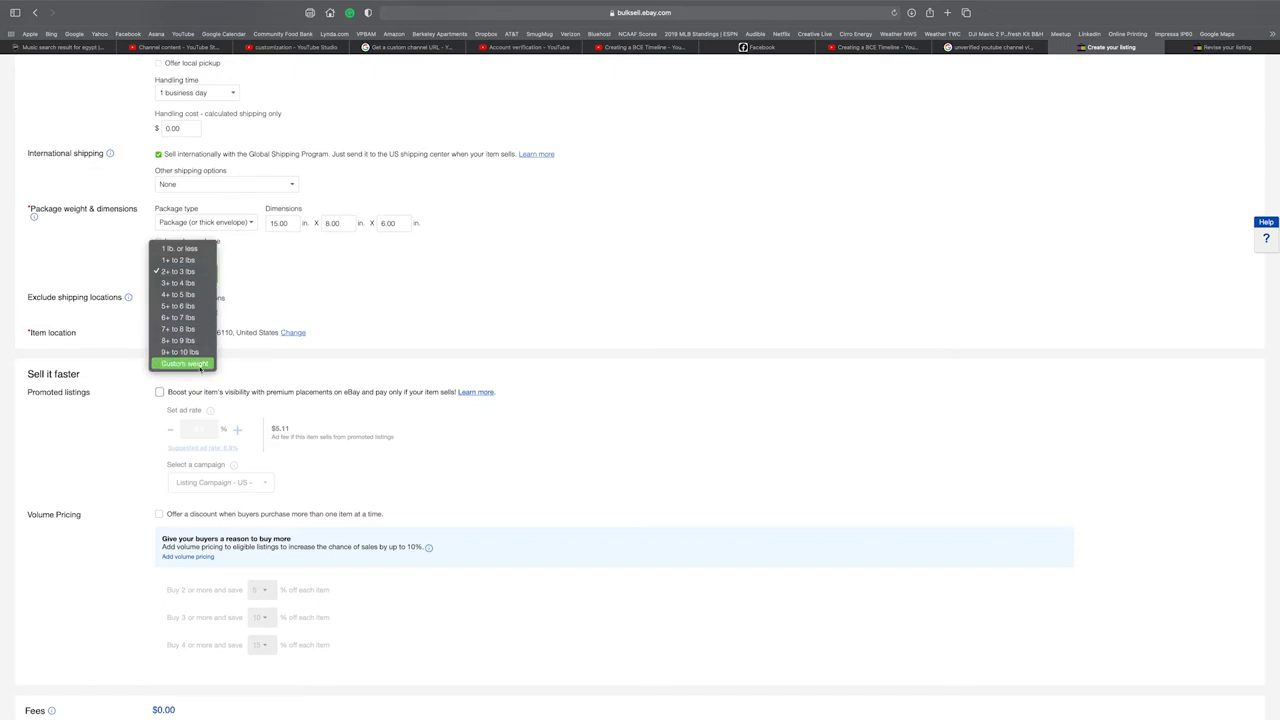
{"action": "left_click", "coordinate": [204, 368]}
{"action": "left_click", "coordinate": [228, 276]}
{"action": "type", "text": "3"}
{"action": "key", "text": "BackSpace"}
{"action": "type", "text": "2"}
{"action": "left_click", "coordinate": [354, 277]}
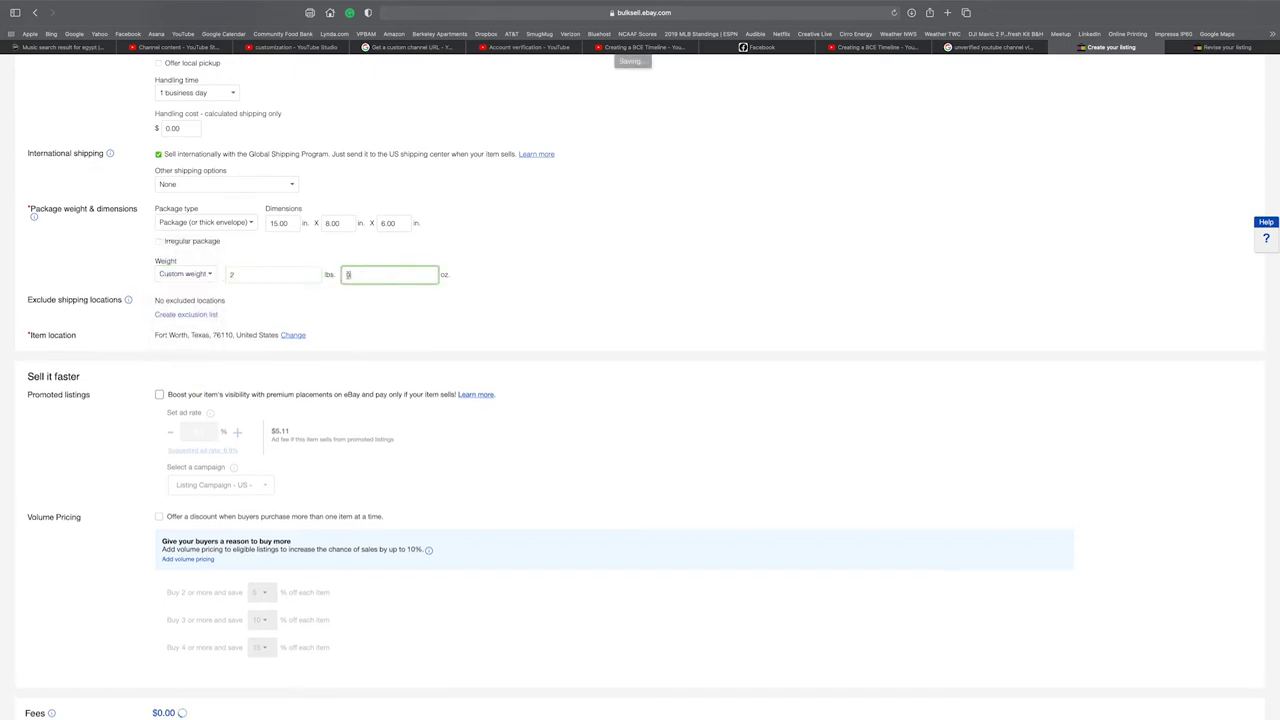
{"action": "type", "text": "12"}
{"action": "left_click", "coordinate": [576, 267]}
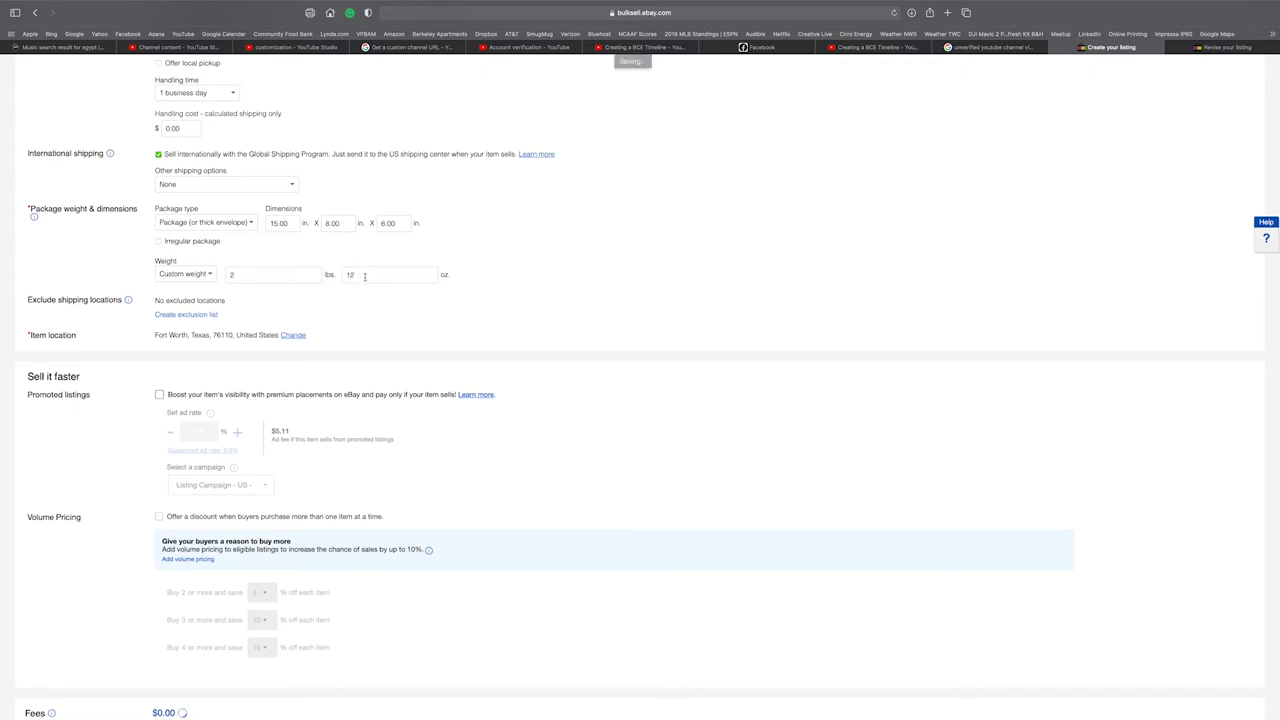
{"action": "left_click_drag", "start_coordinate": [295, 223], "coordinate": [262, 224]}
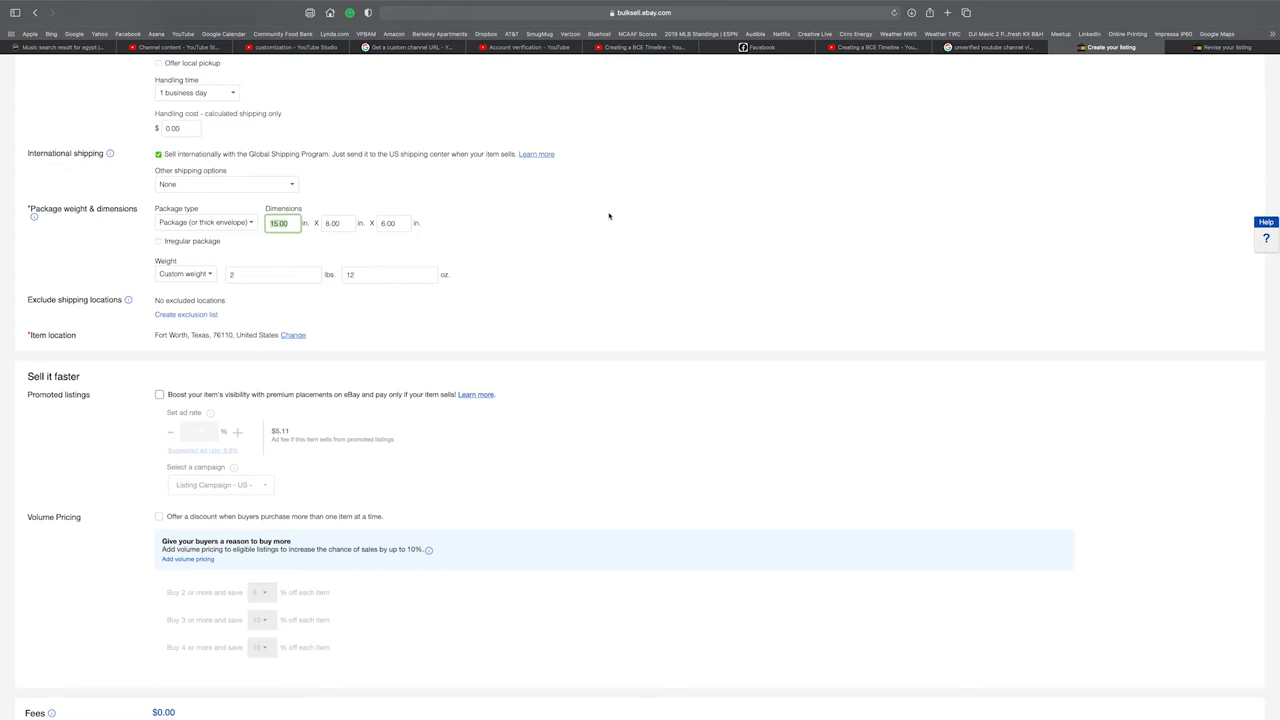
{"action": "left_click", "coordinate": [610, 267]}
- Look over the promotion and fees sections and return to the title at the start of the listing form
{"action": "scroll", "coordinate": [593, 269], "scroll_direction": "down", "scroll_amount": 3}
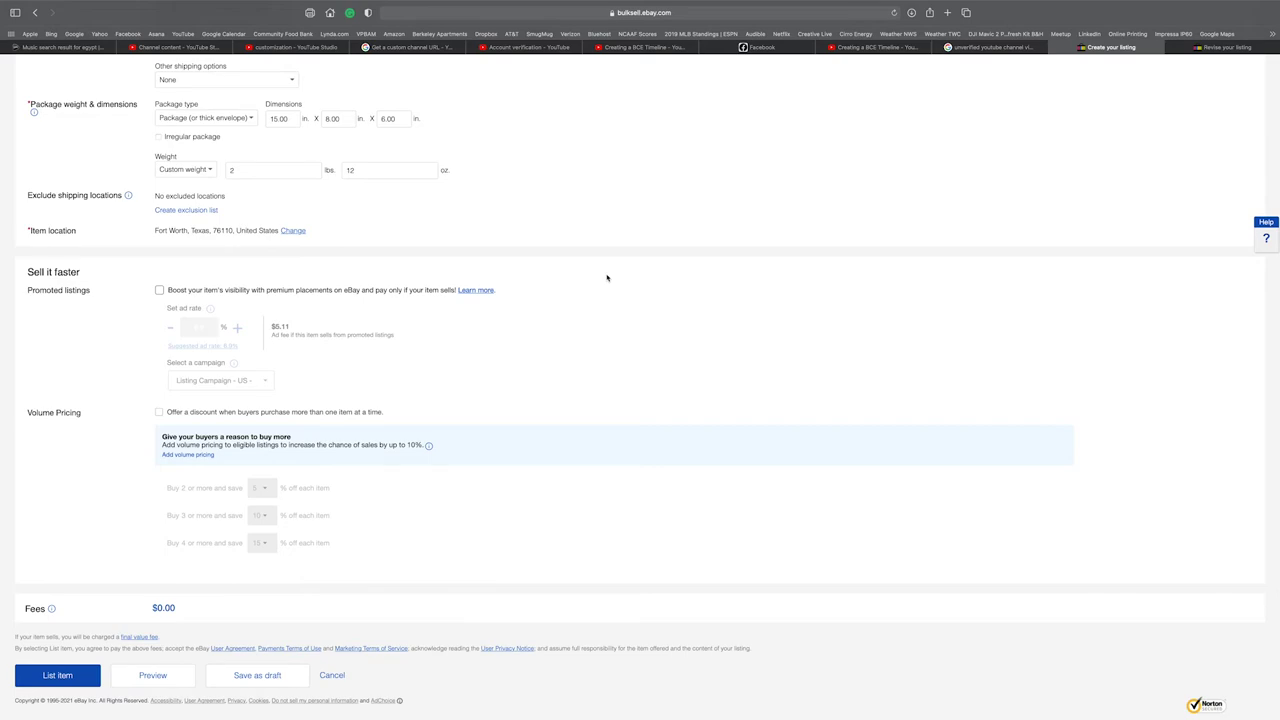
{"action": "scroll", "coordinate": [606, 278], "scroll_direction": "up", "scroll_amount": 20}
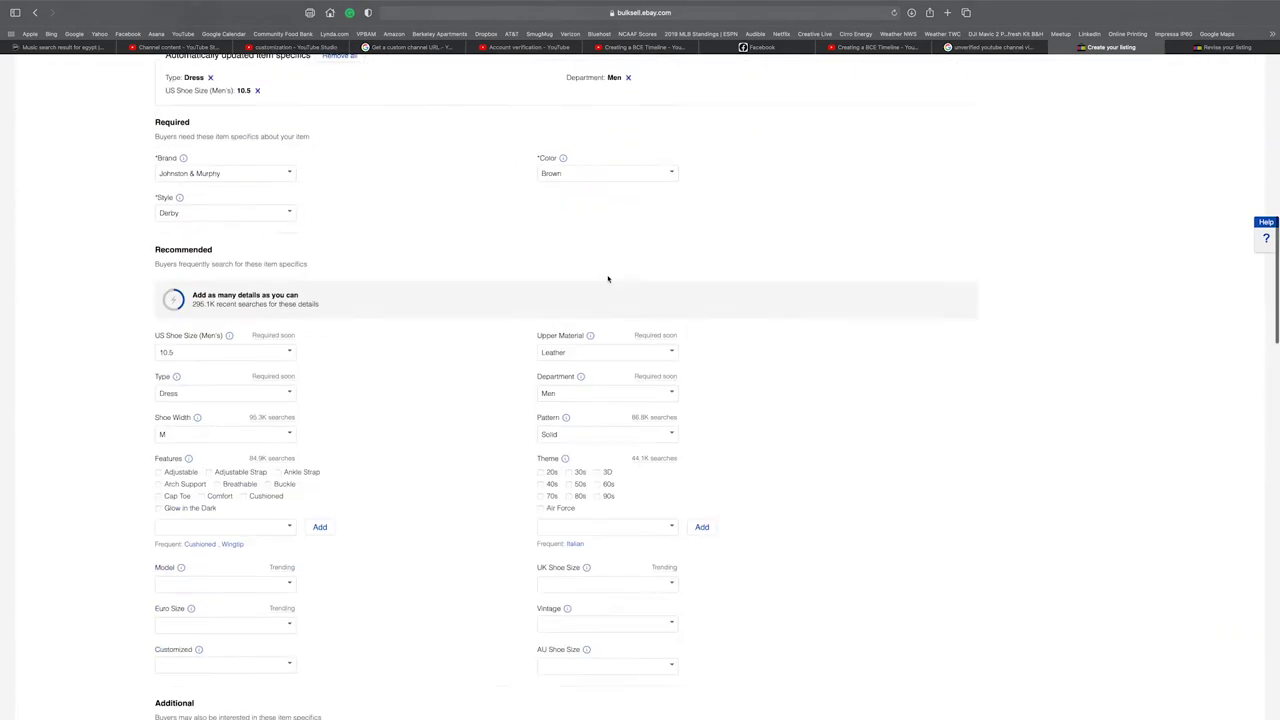
{"action": "scroll", "coordinate": [694, 229], "scroll_direction": "up", "scroll_amount": 2}
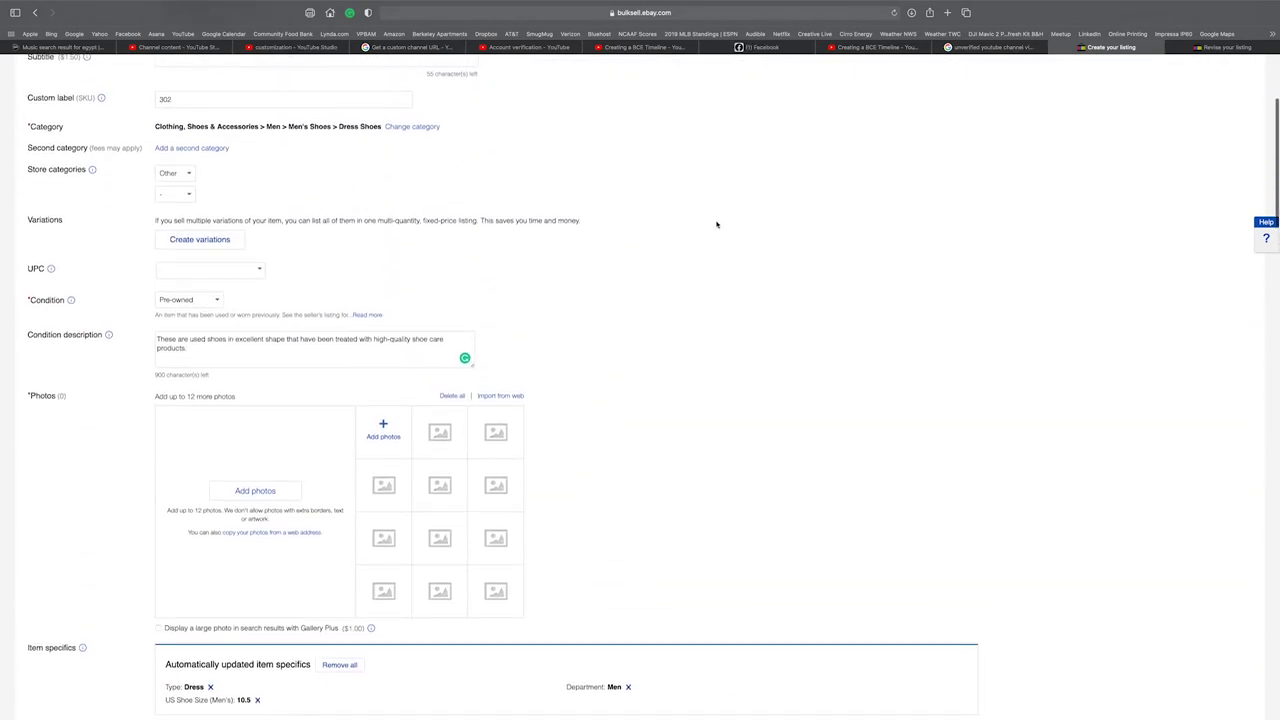
{"action": "scroll", "coordinate": [715, 224], "scroll_direction": "up", "scroll_amount": 5}
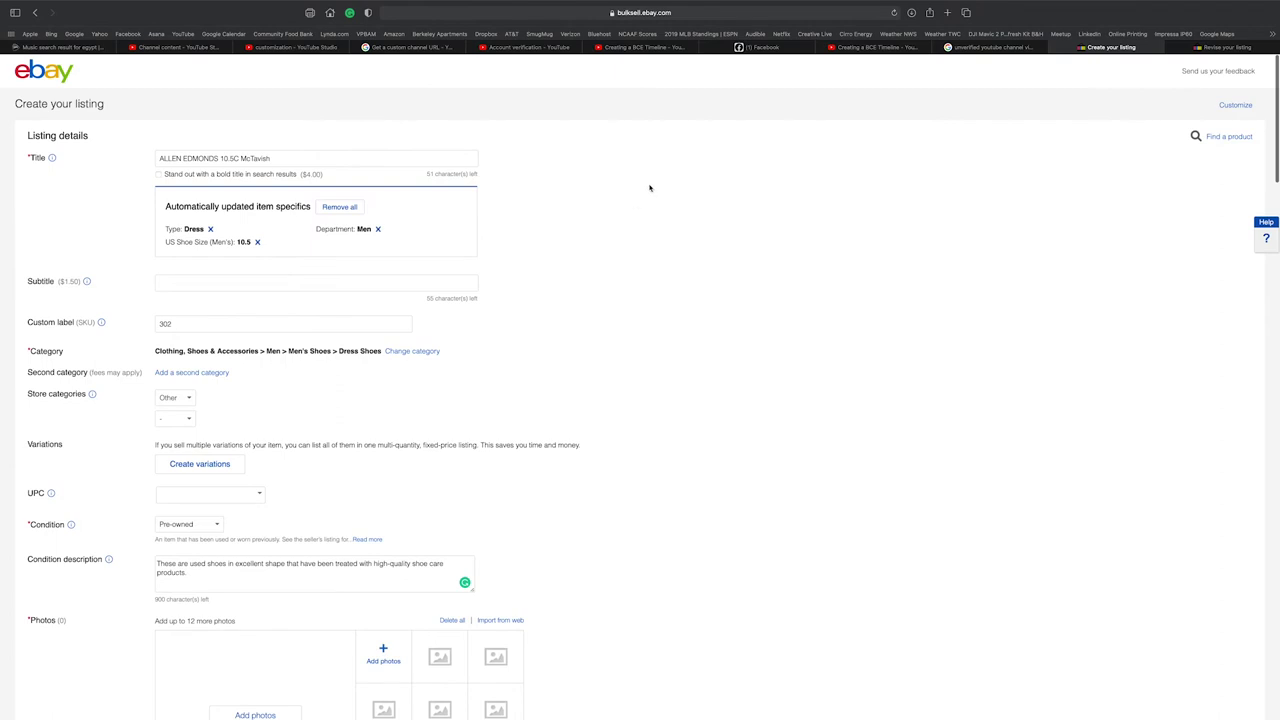